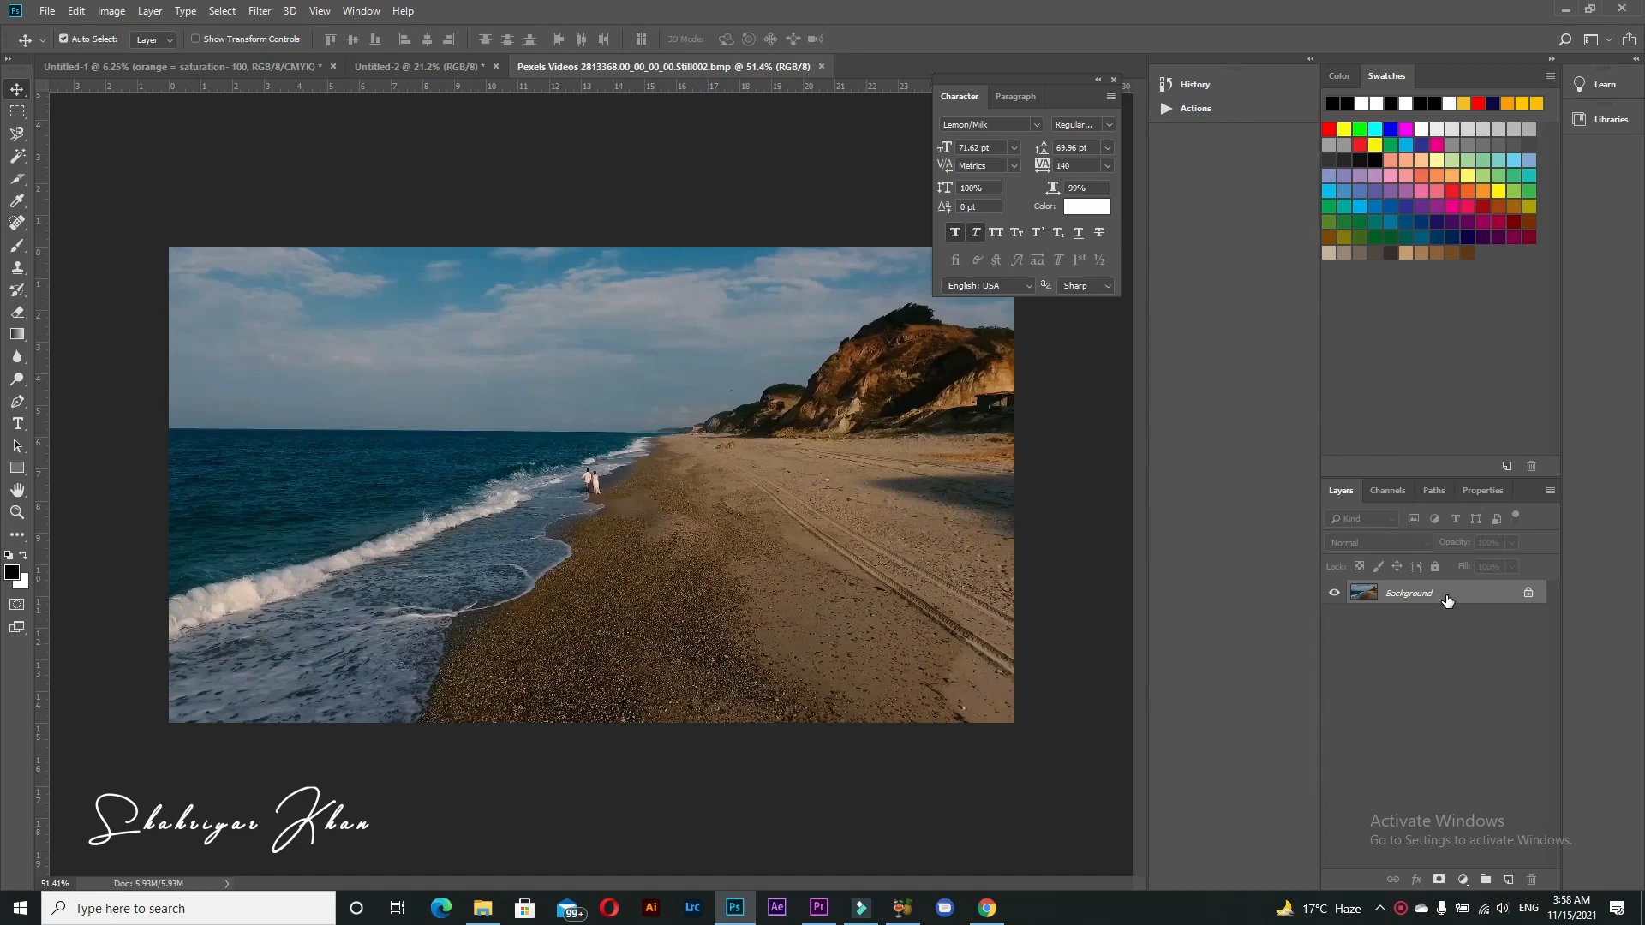
# Step: Duplicate the Background layer and set the copy's Red Primary saturation to -100 in the Camera Raw calibration
pyautogui.hotkey('ctrl', 'j')
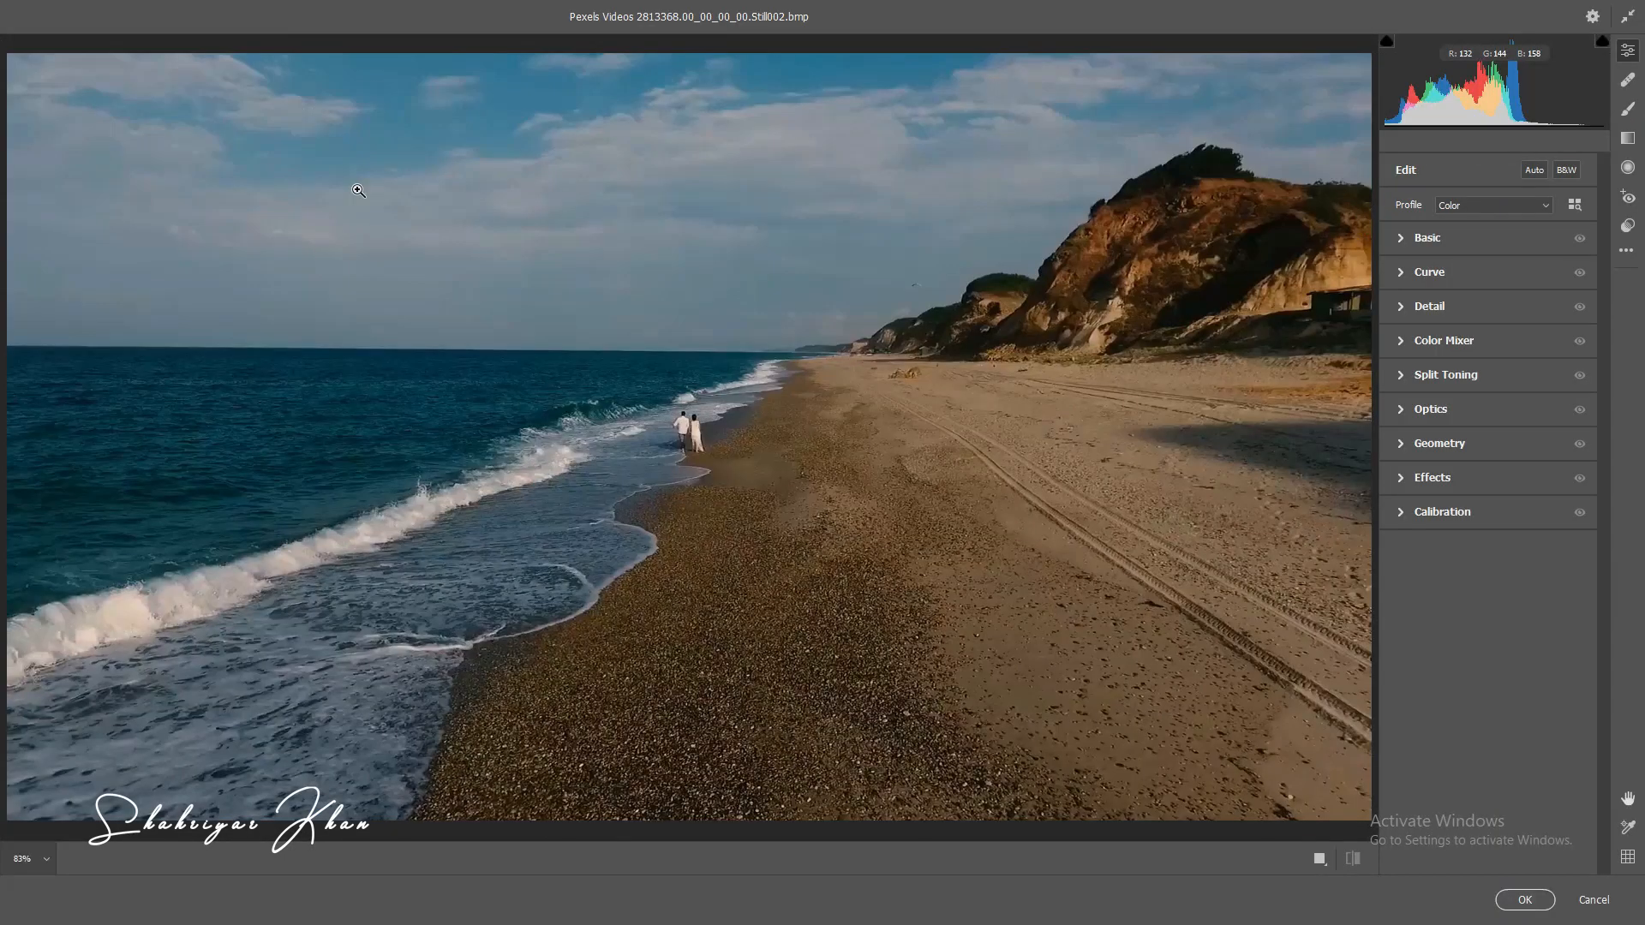
pyautogui.click(1406, 514)
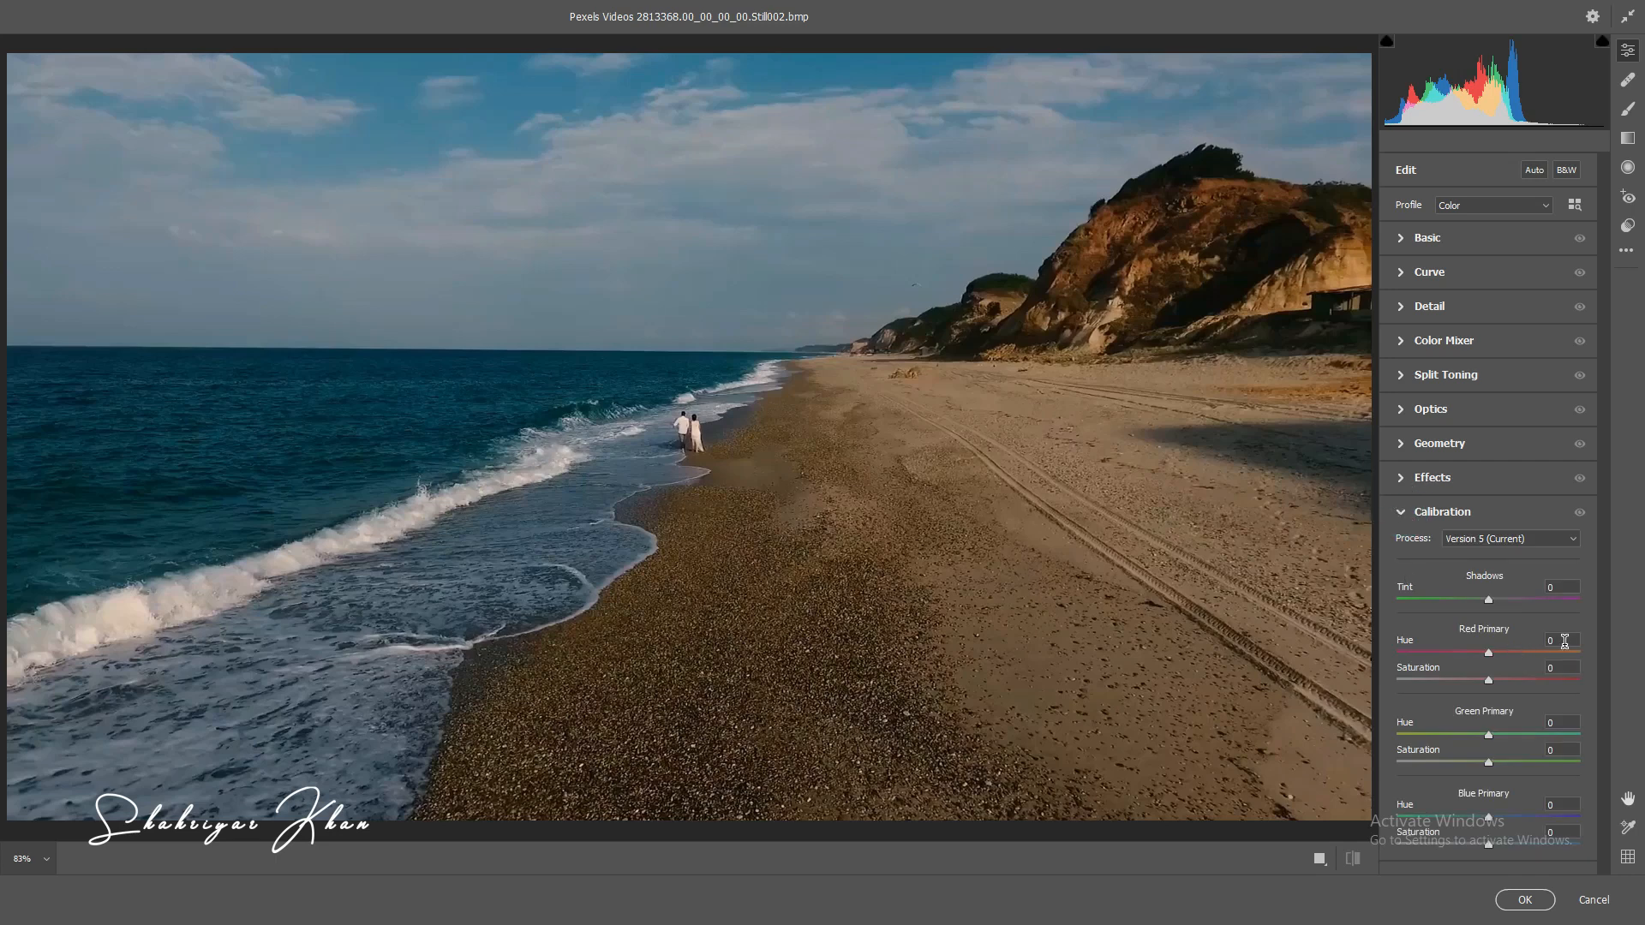
pyautogui.click(1565, 668)
pyautogui.write('-100')
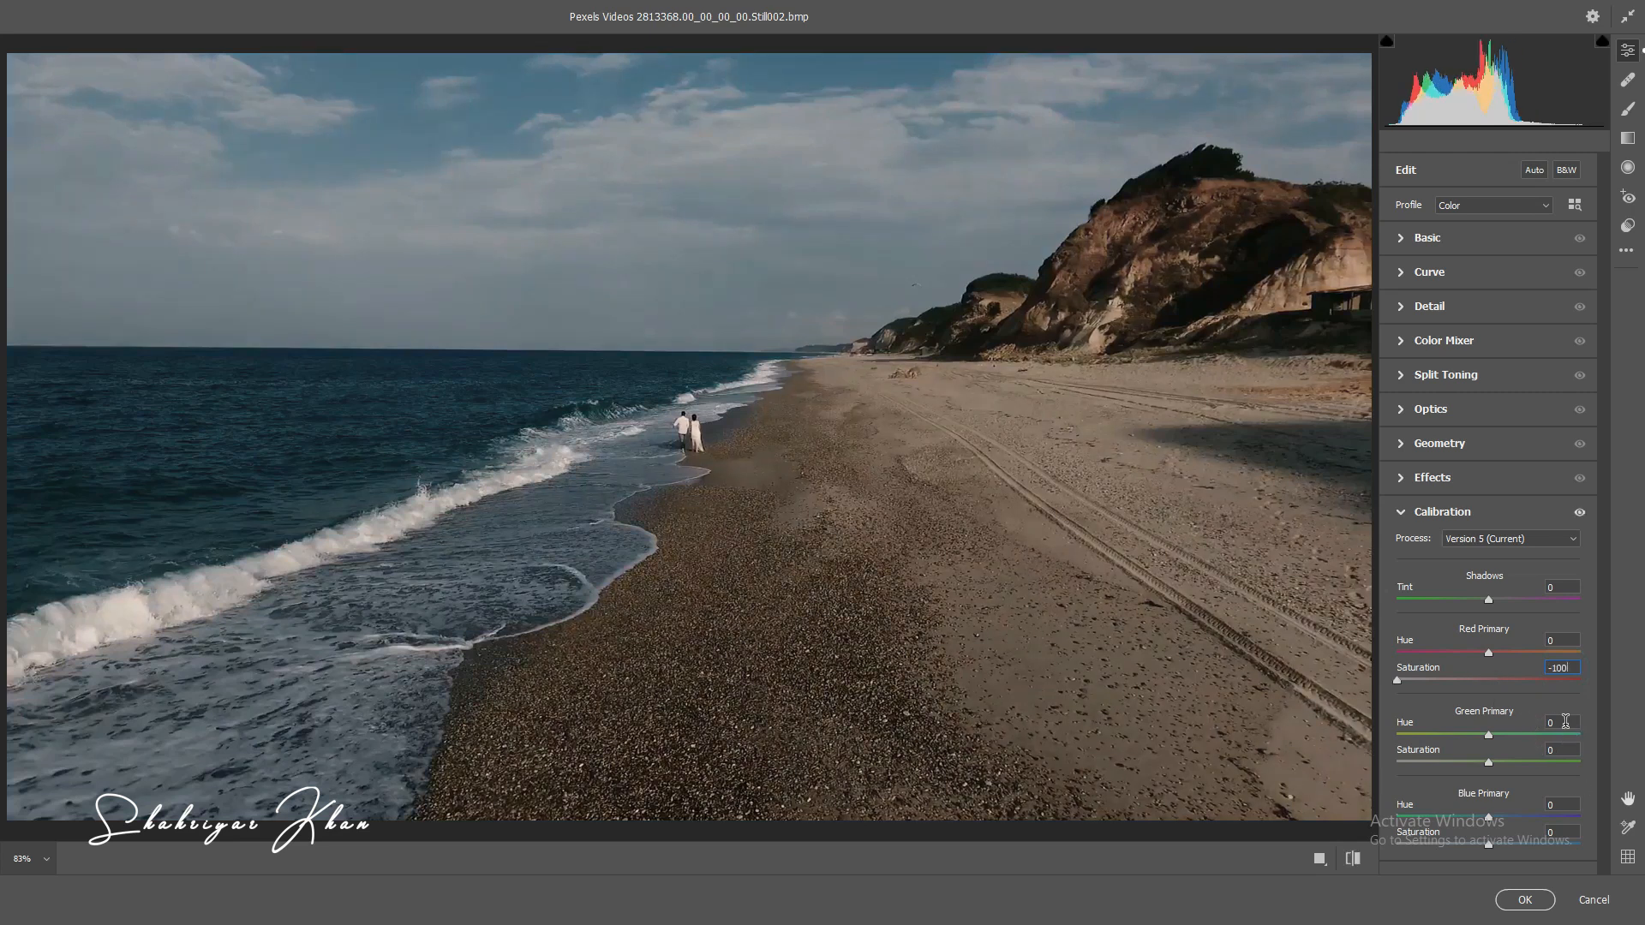
# Step: Set the calibration's Green Primary hue to -100, Blue Primary hue to -100 and Blue Primary saturation to 21
pyautogui.click(1566, 722)
pyautogui.write('-100')
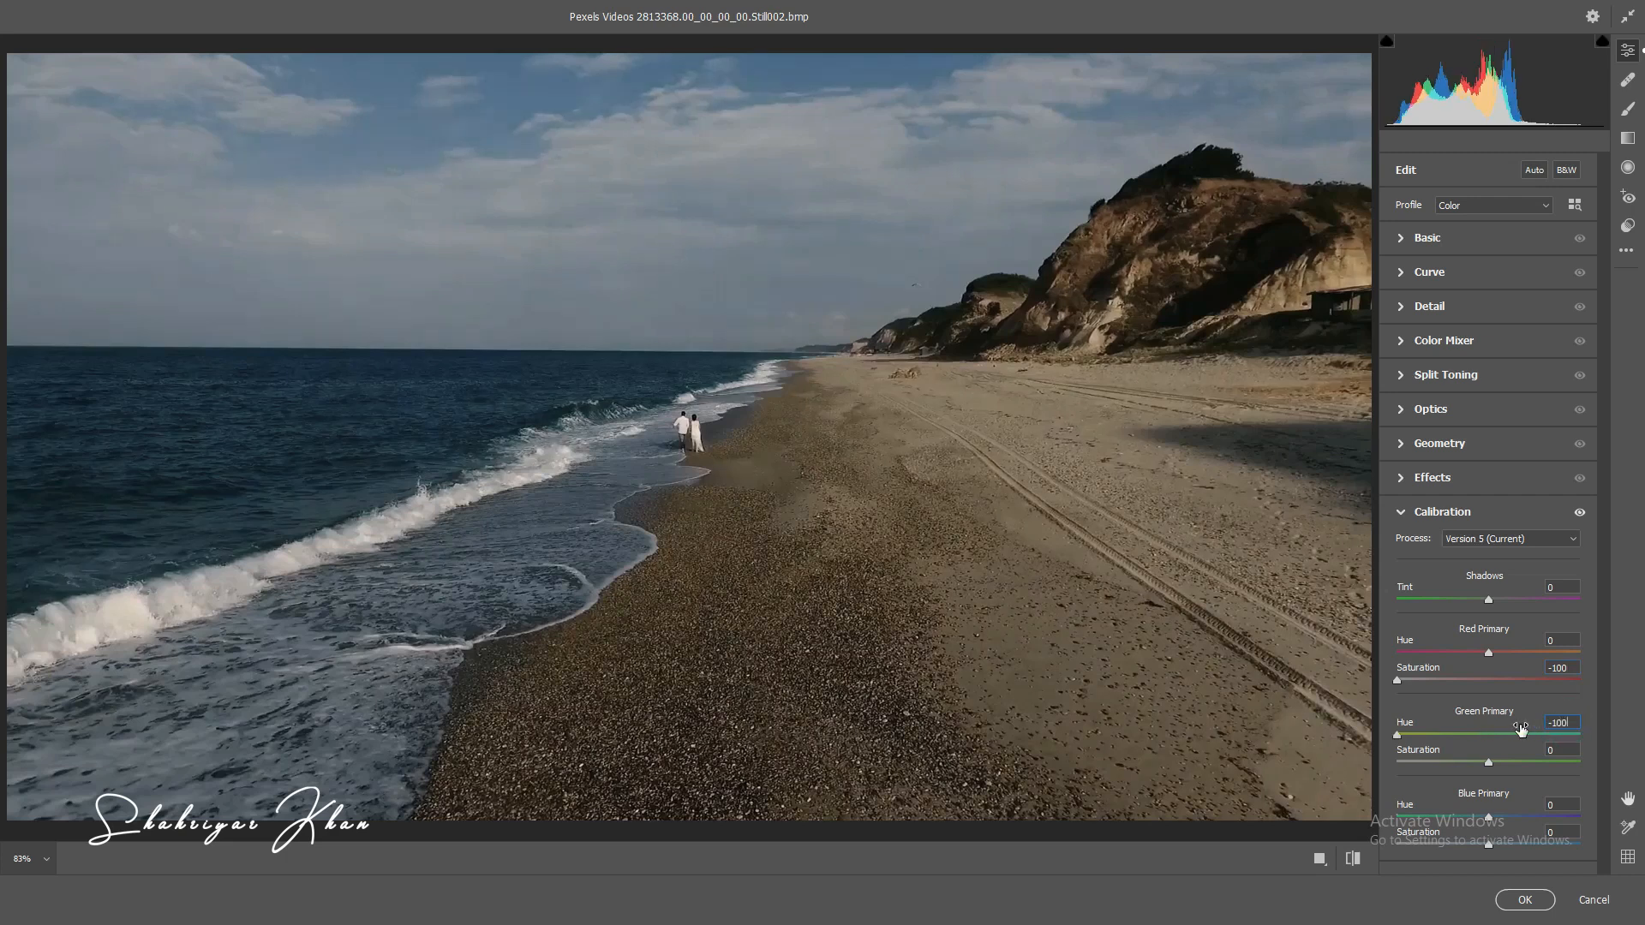
pyautogui.click(1567, 805)
pyautogui.write('-100')
pyautogui.press('Tab')
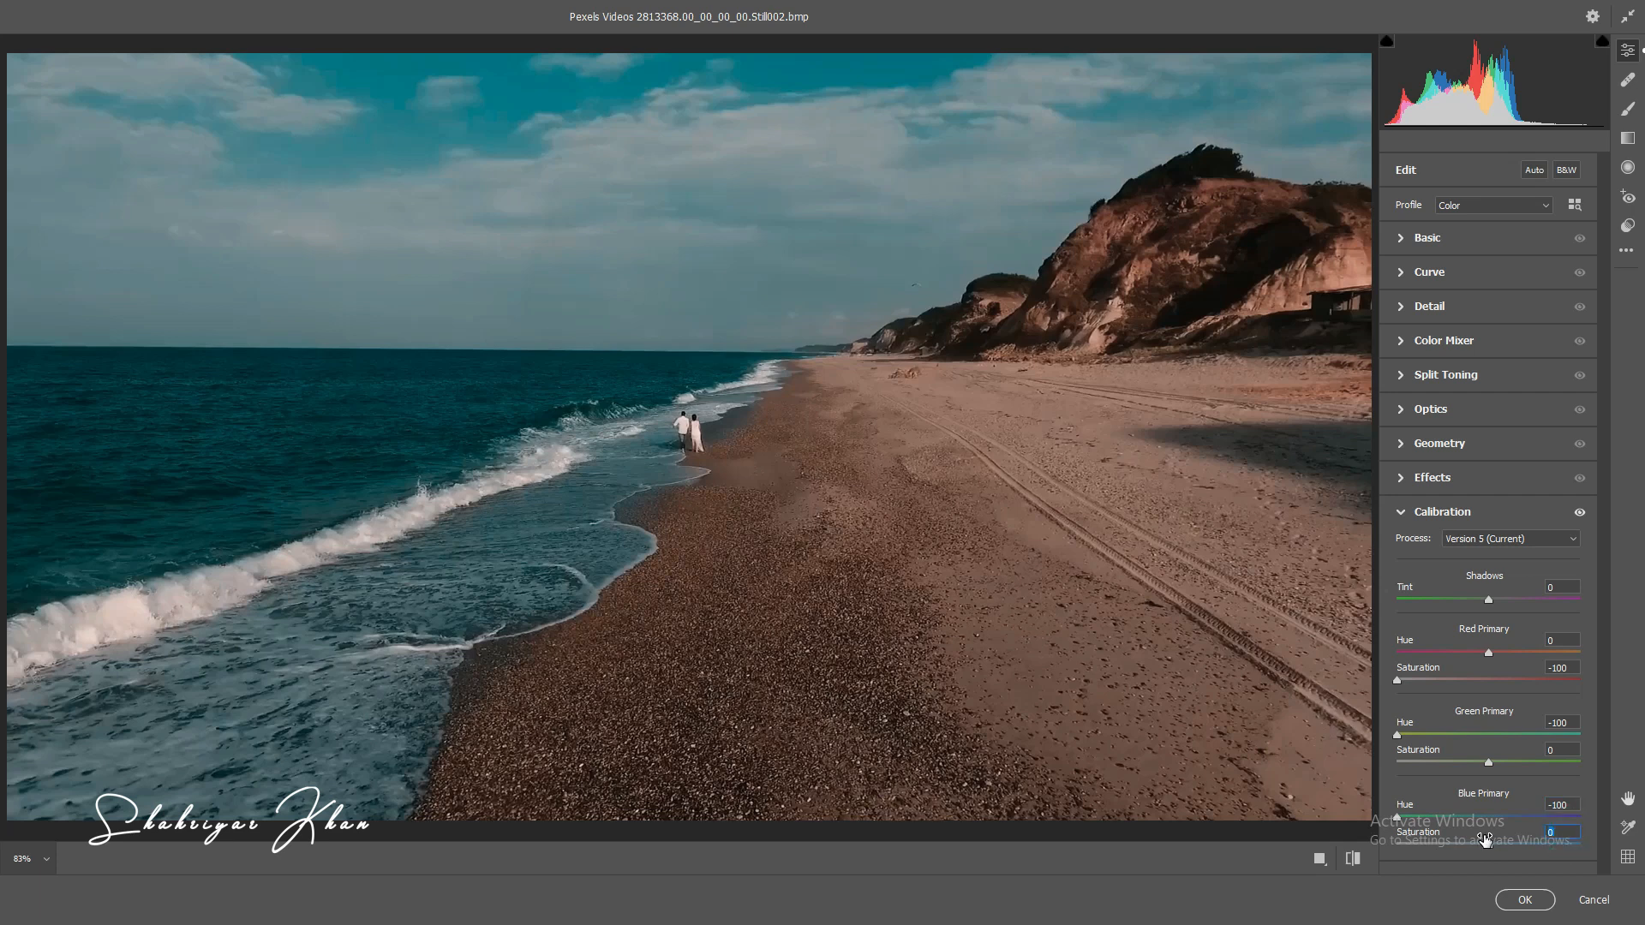
pyautogui.click(1402, 513)
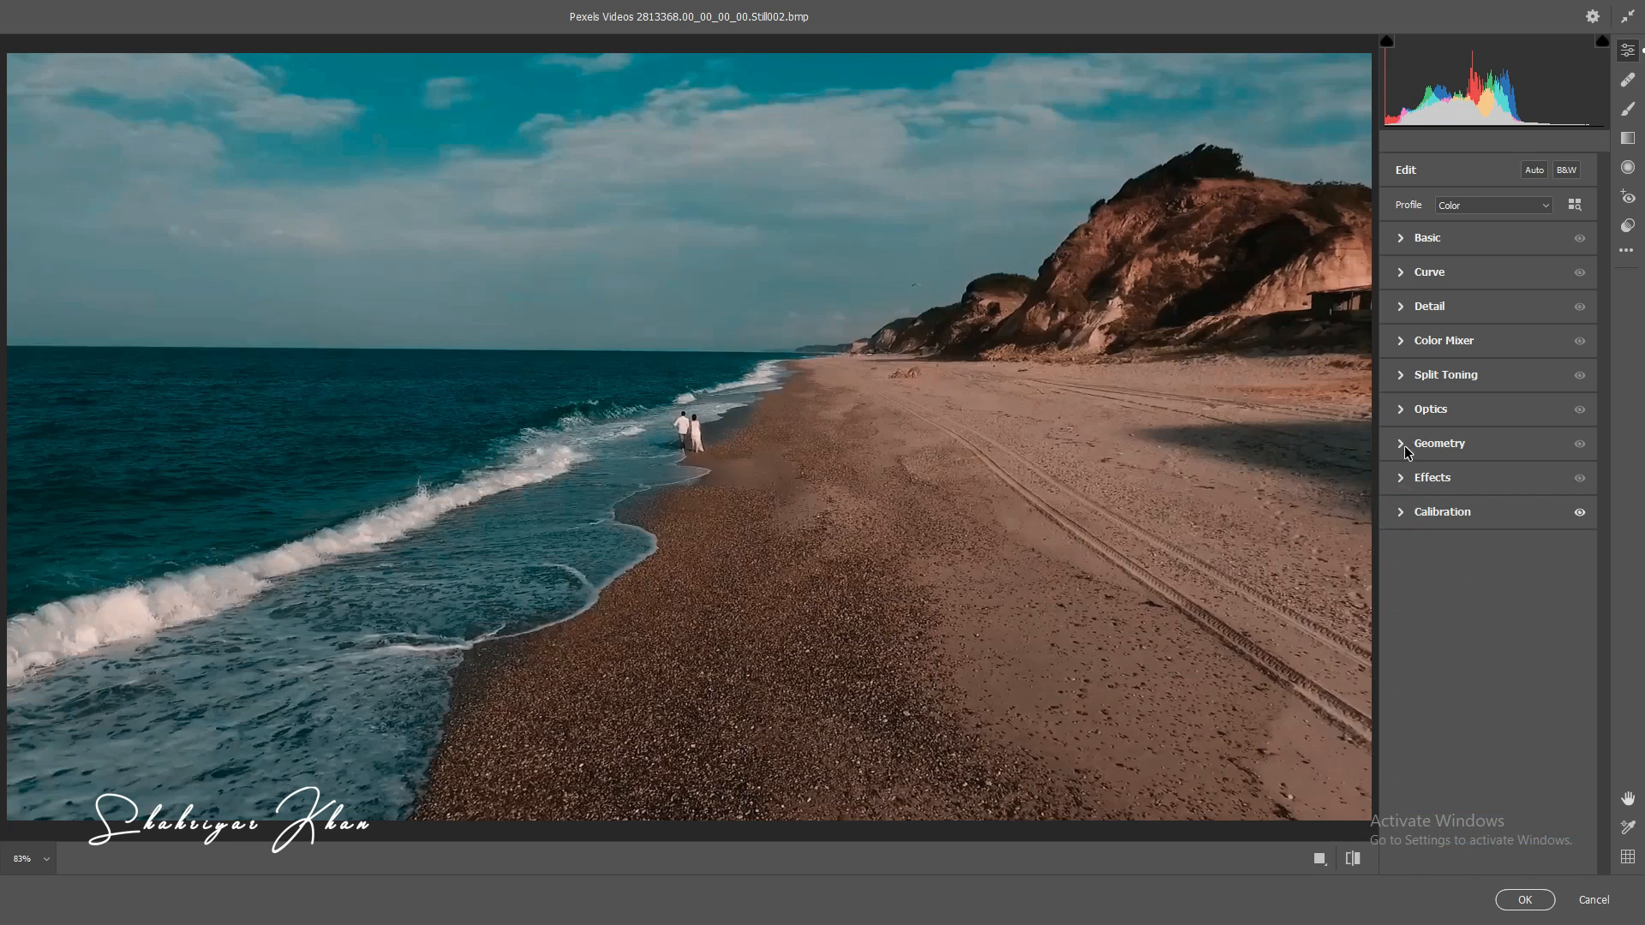
# Step: Shift the hue of the aquas to -21 in the Color Mixer
pyautogui.click(1406, 345)
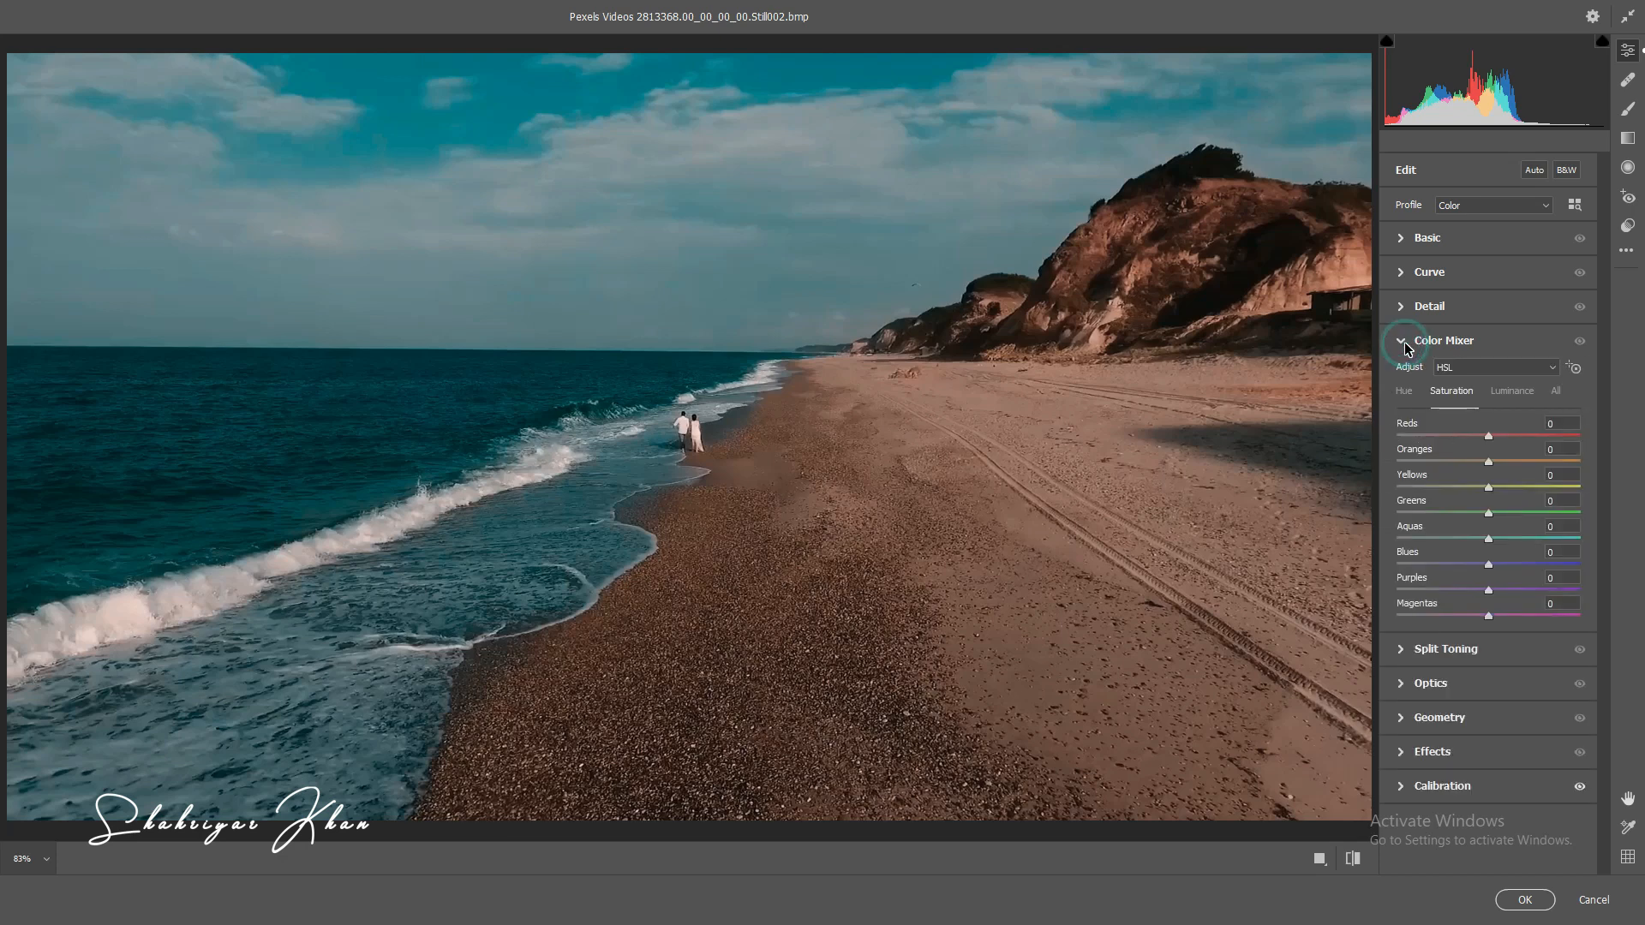
pyautogui.click(1411, 392)
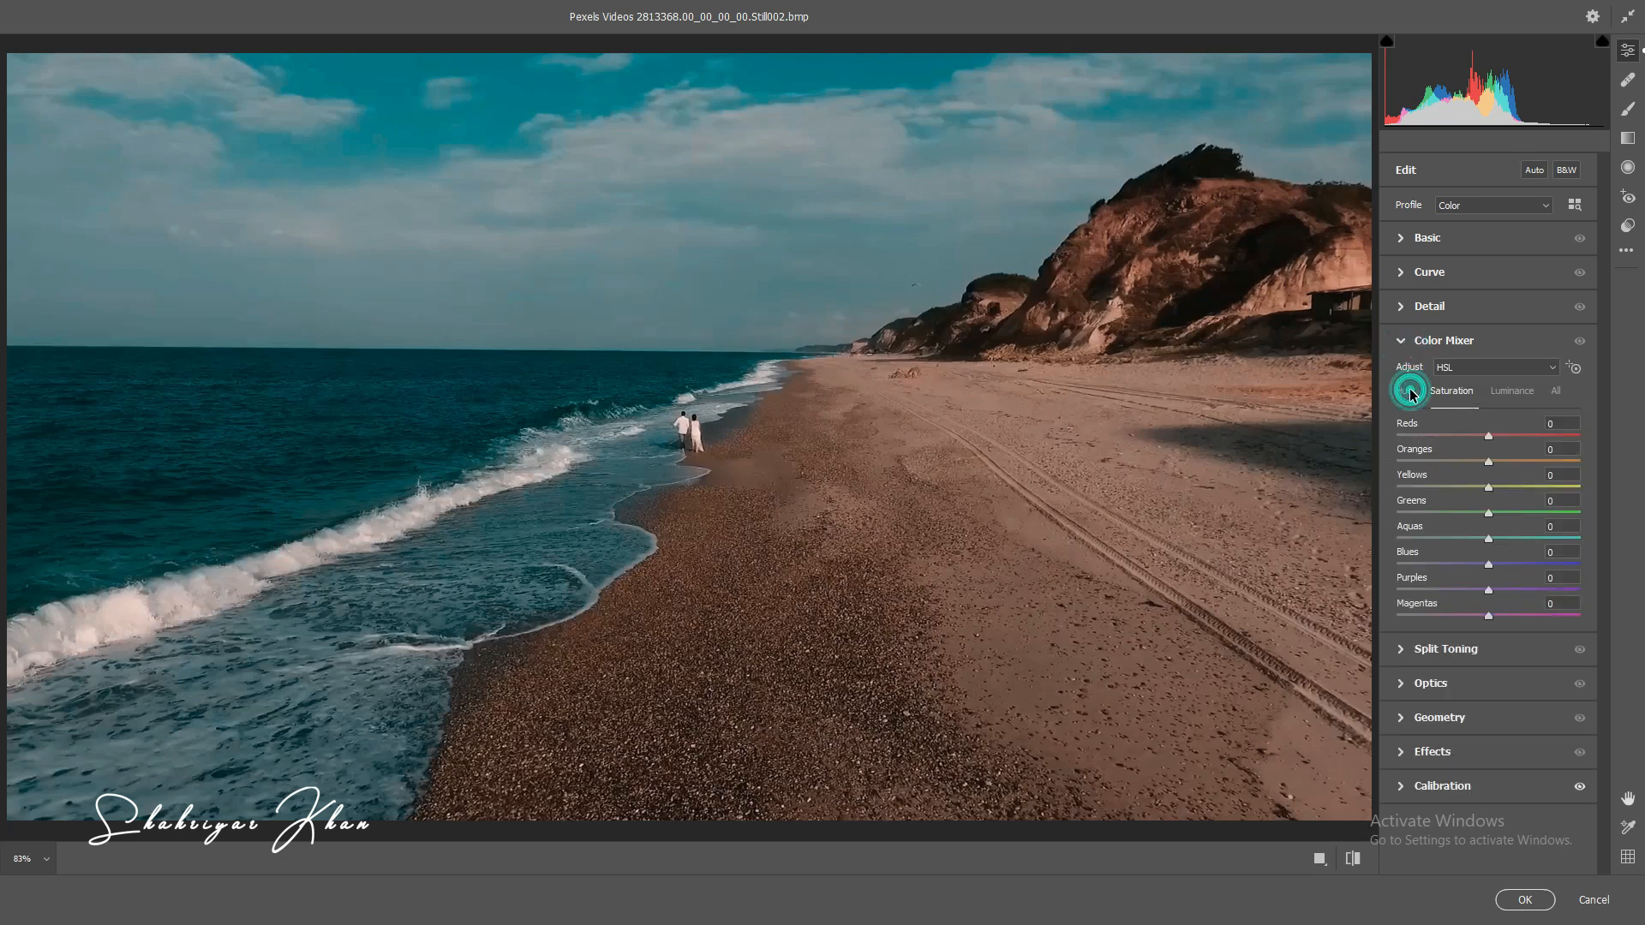
pyautogui.click(1573, 421)
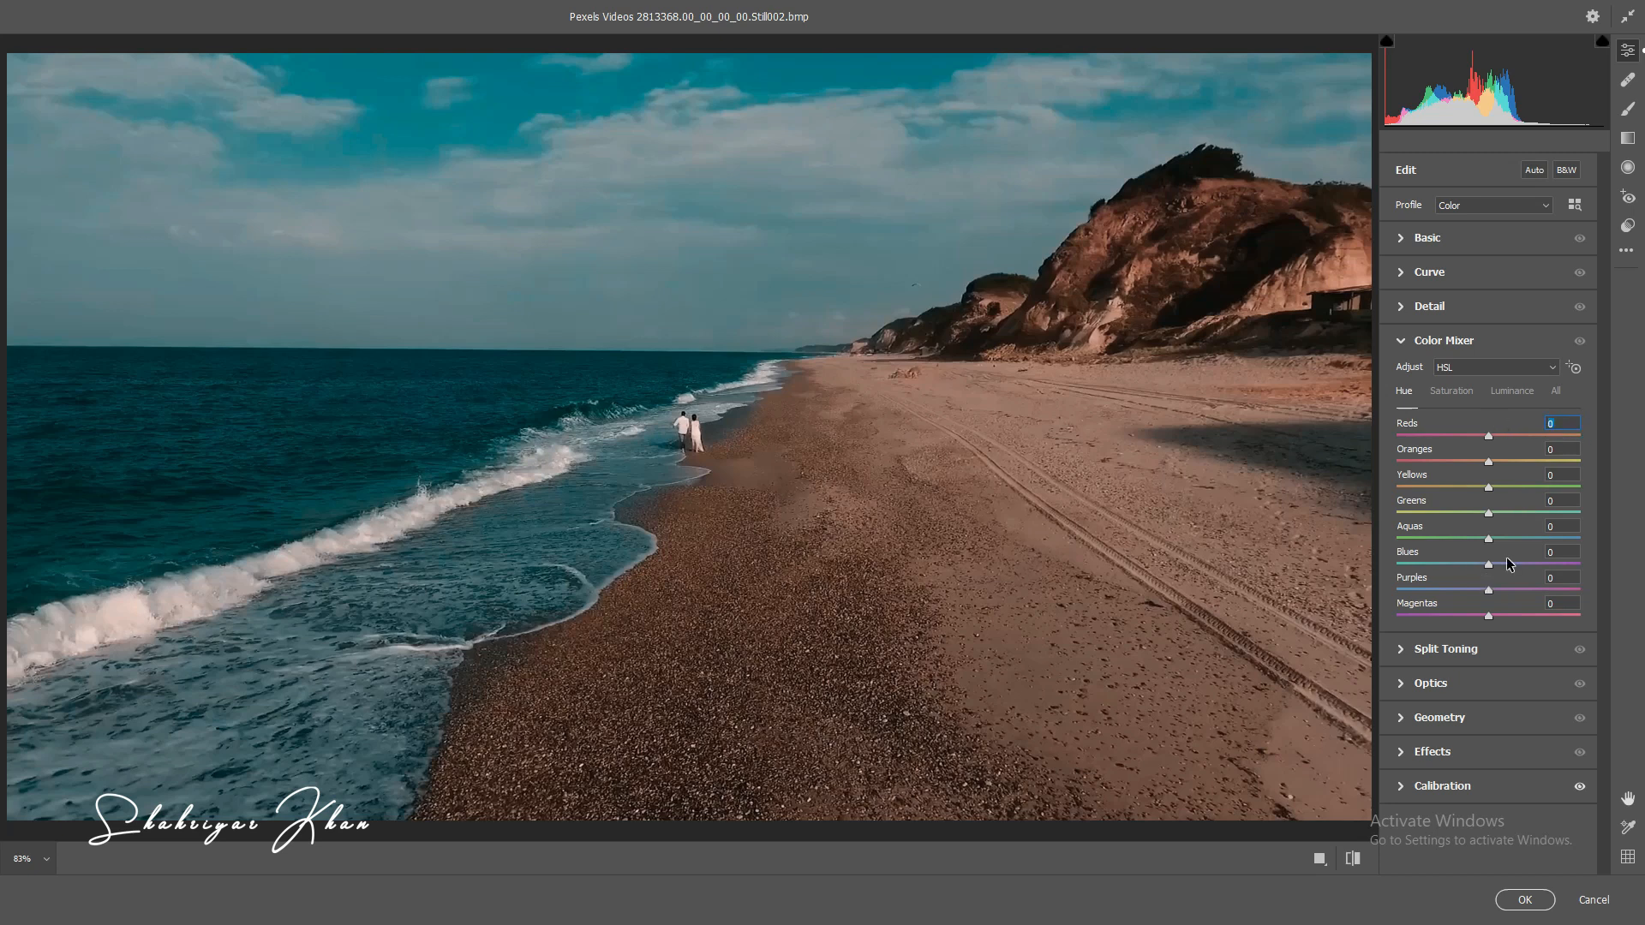
pyautogui.click(1566, 525)
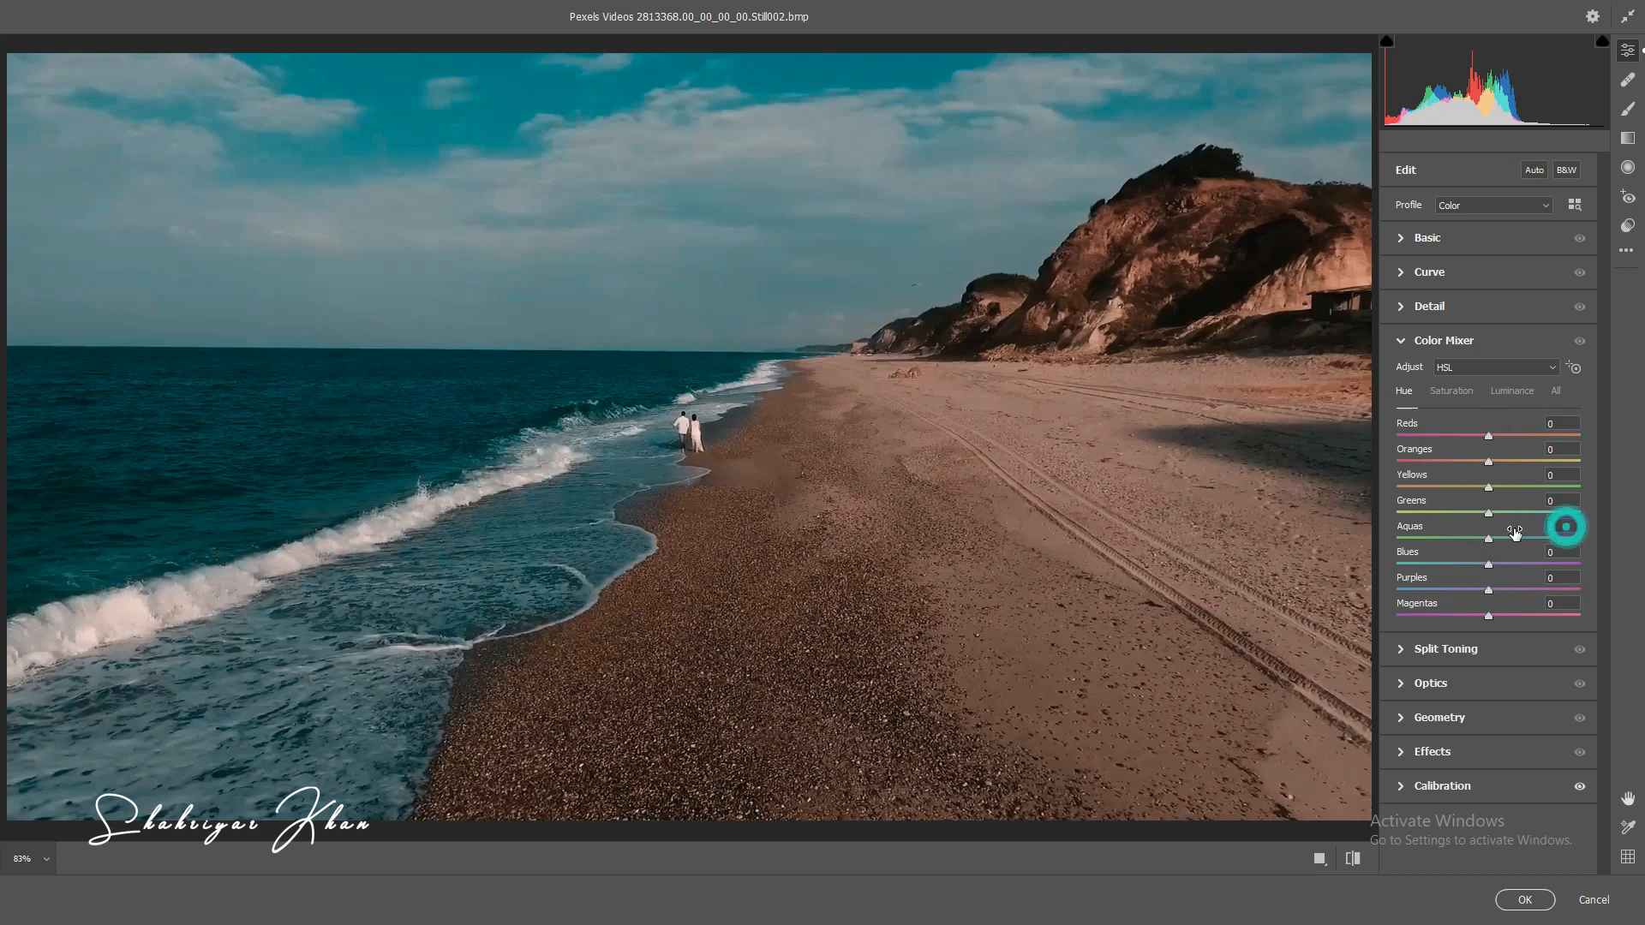
pyautogui.write('-21')
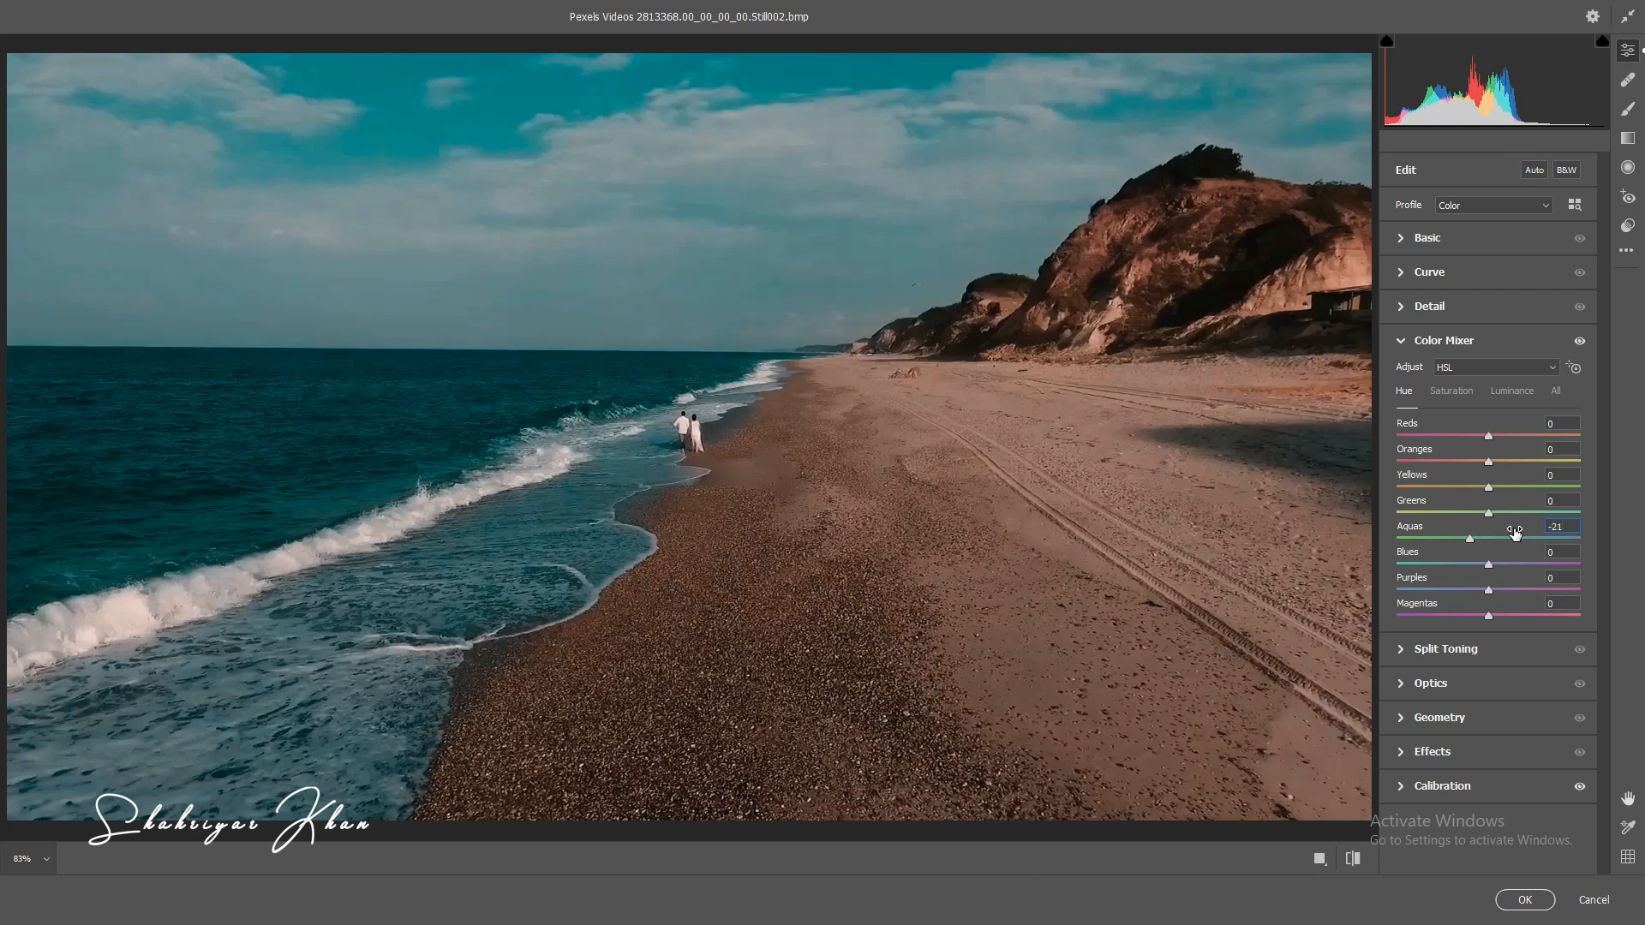
# Step: Set the Color Mixer saturation to +26 for reds, +27 for oranges and +55 for greens
pyautogui.click(1457, 392)
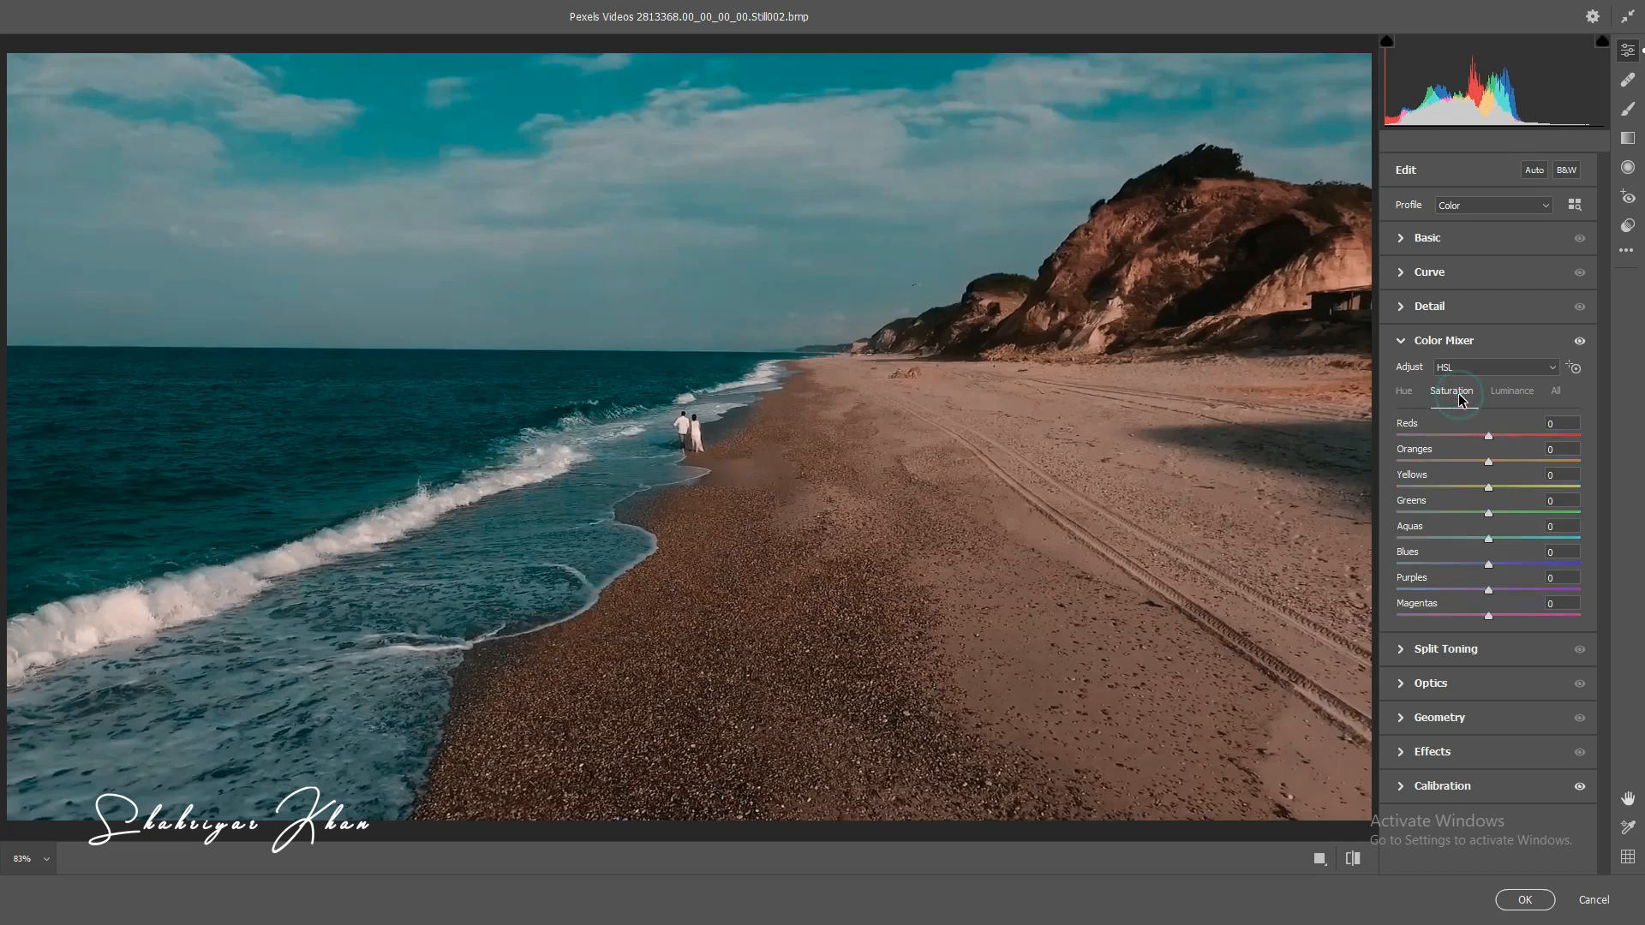
pyautogui.click(1564, 423)
pyautogui.write('26')
pyautogui.click(1563, 449)
pyautogui.moveTo(1564, 514); pyautogui.dragTo(1533, 514)
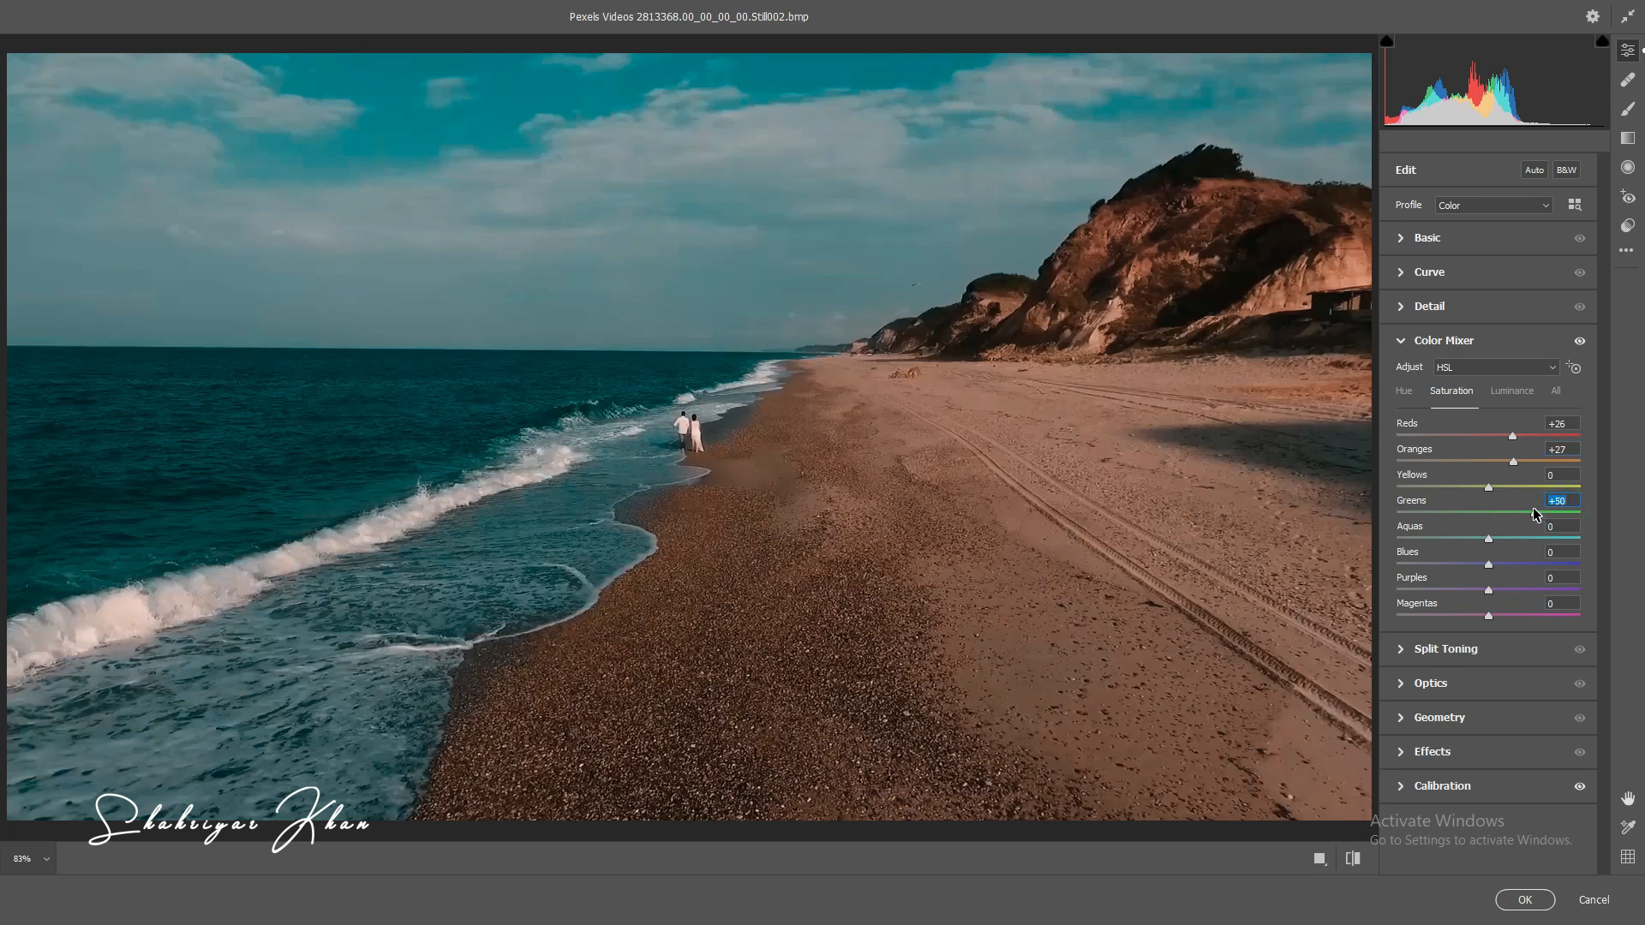
pyautogui.click(1568, 501)
pyautogui.write('55')
pyautogui.click(1406, 343)
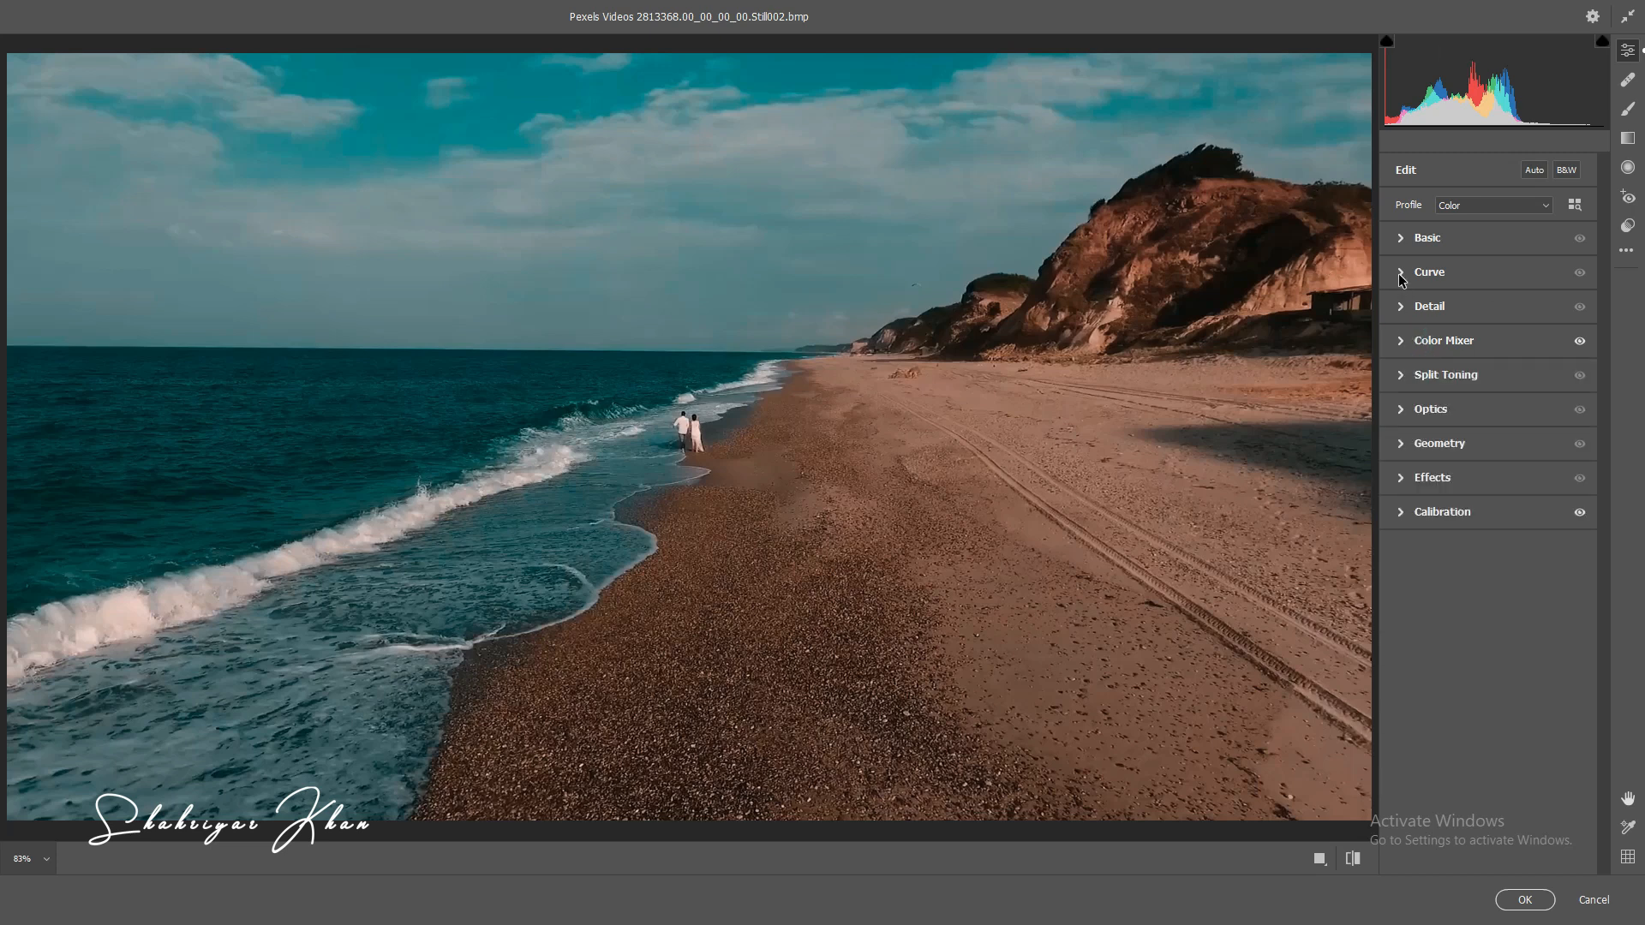
# Step: Lift the point curve's black point to output 30 and add a shadow point at input 67, output 67
pyautogui.click(1401, 275)
pyautogui.moveTo(1395, 511); pyautogui.dragTo(1394, 487)
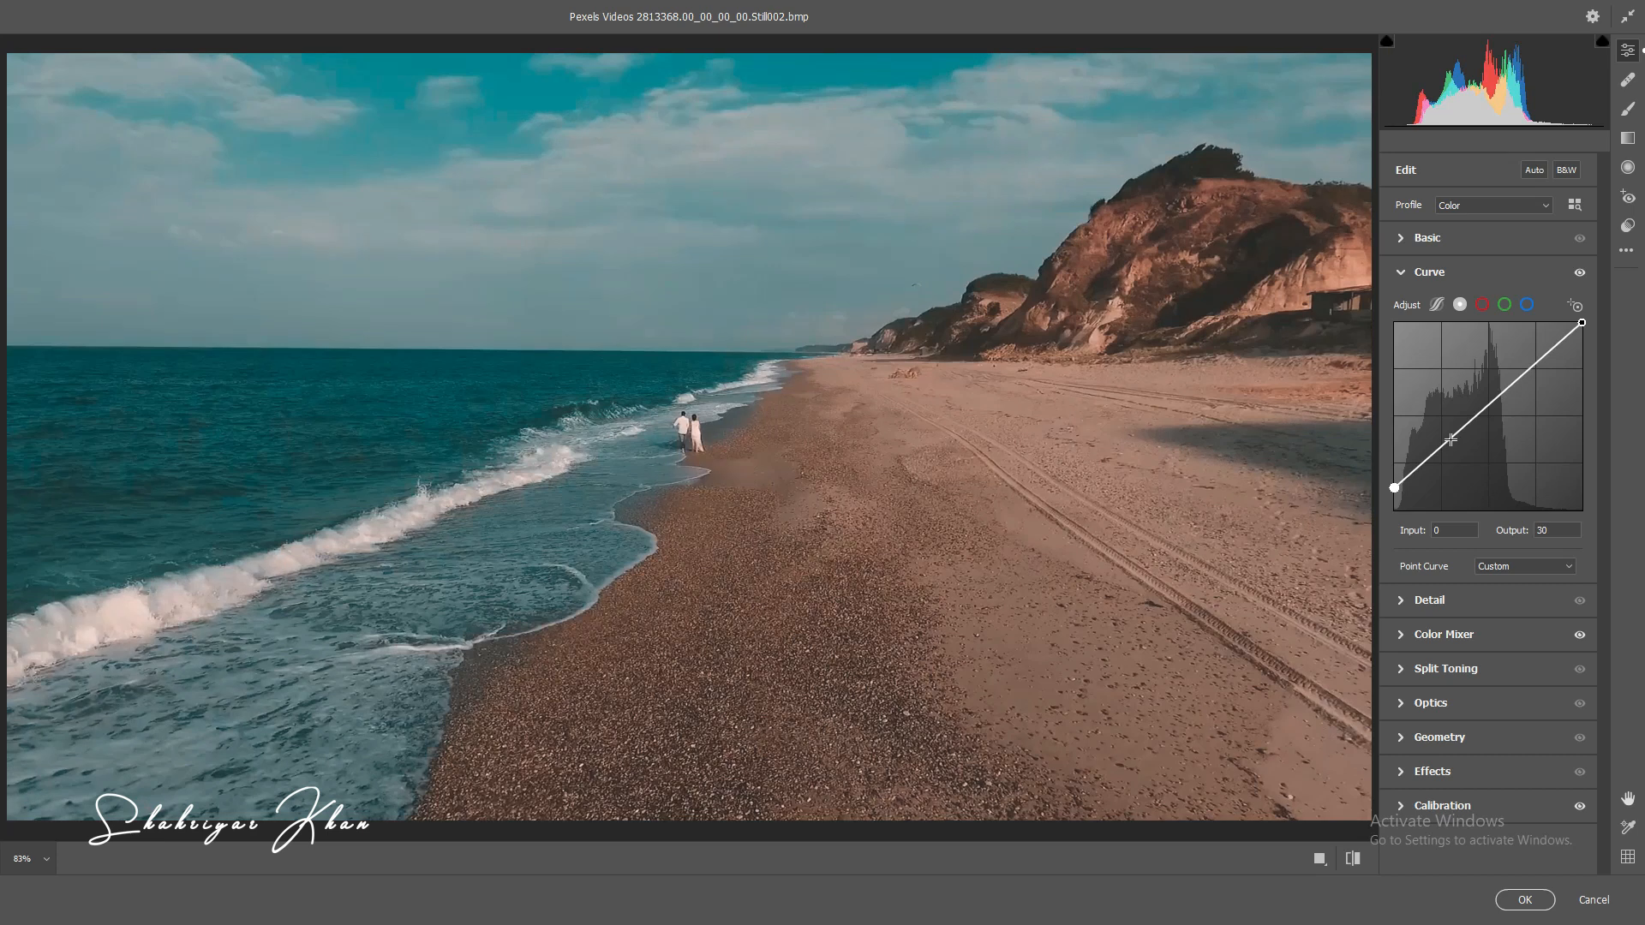
pyautogui.moveTo(1448, 441); pyautogui.dragTo(1450, 455)
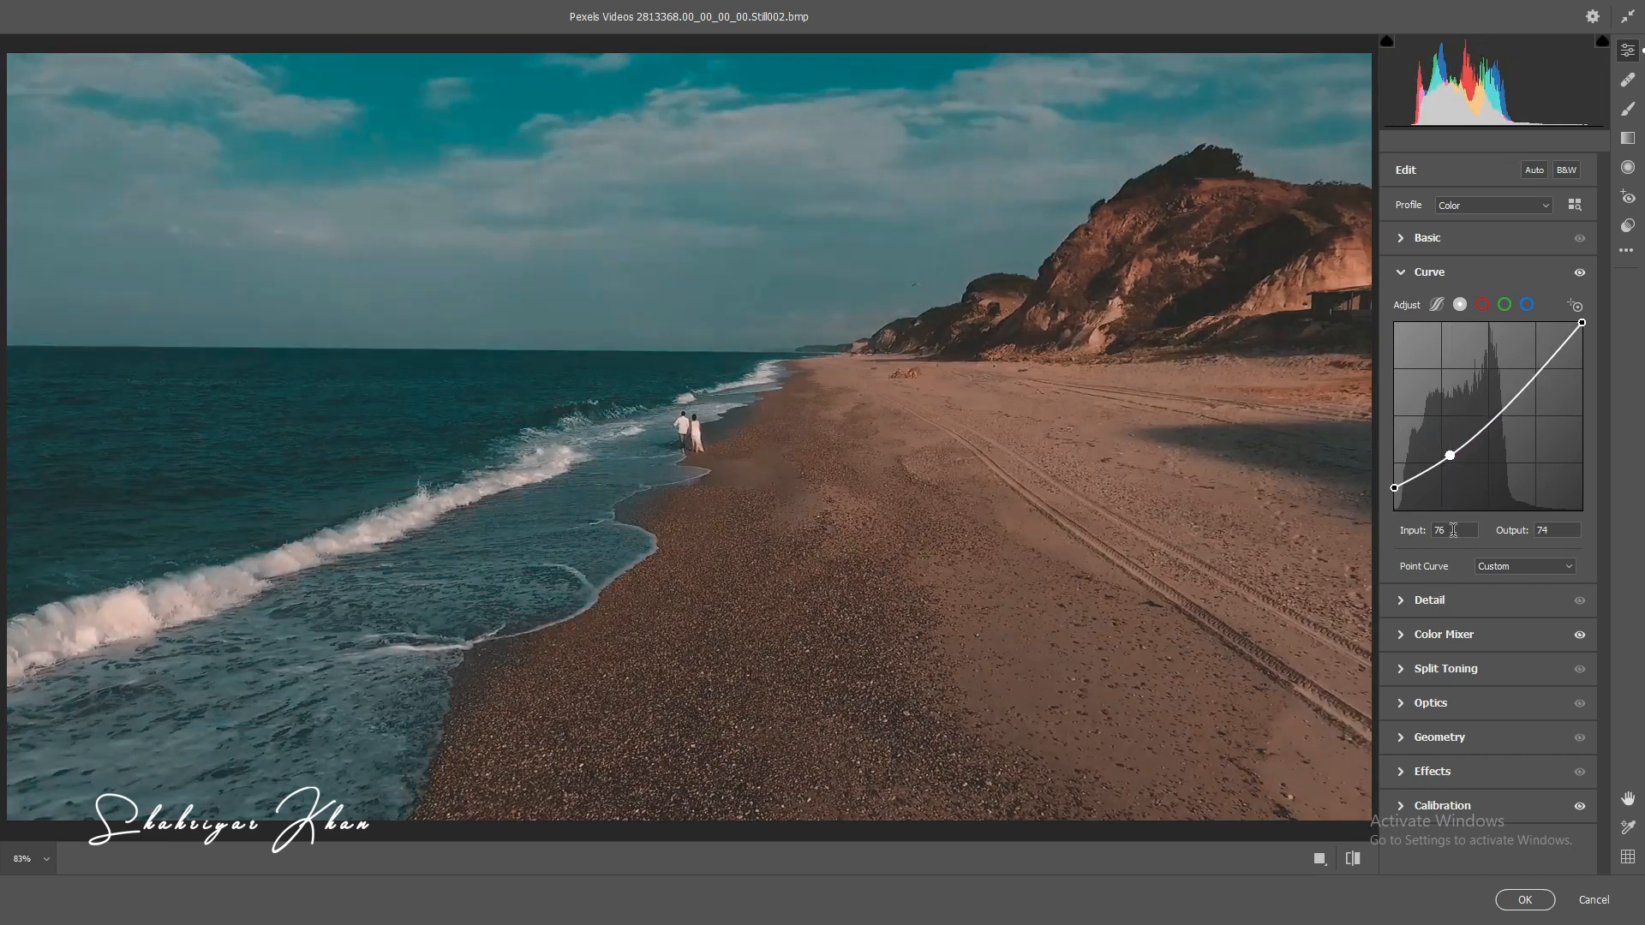
pyautogui.click(1456, 530)
pyautogui.write('67')
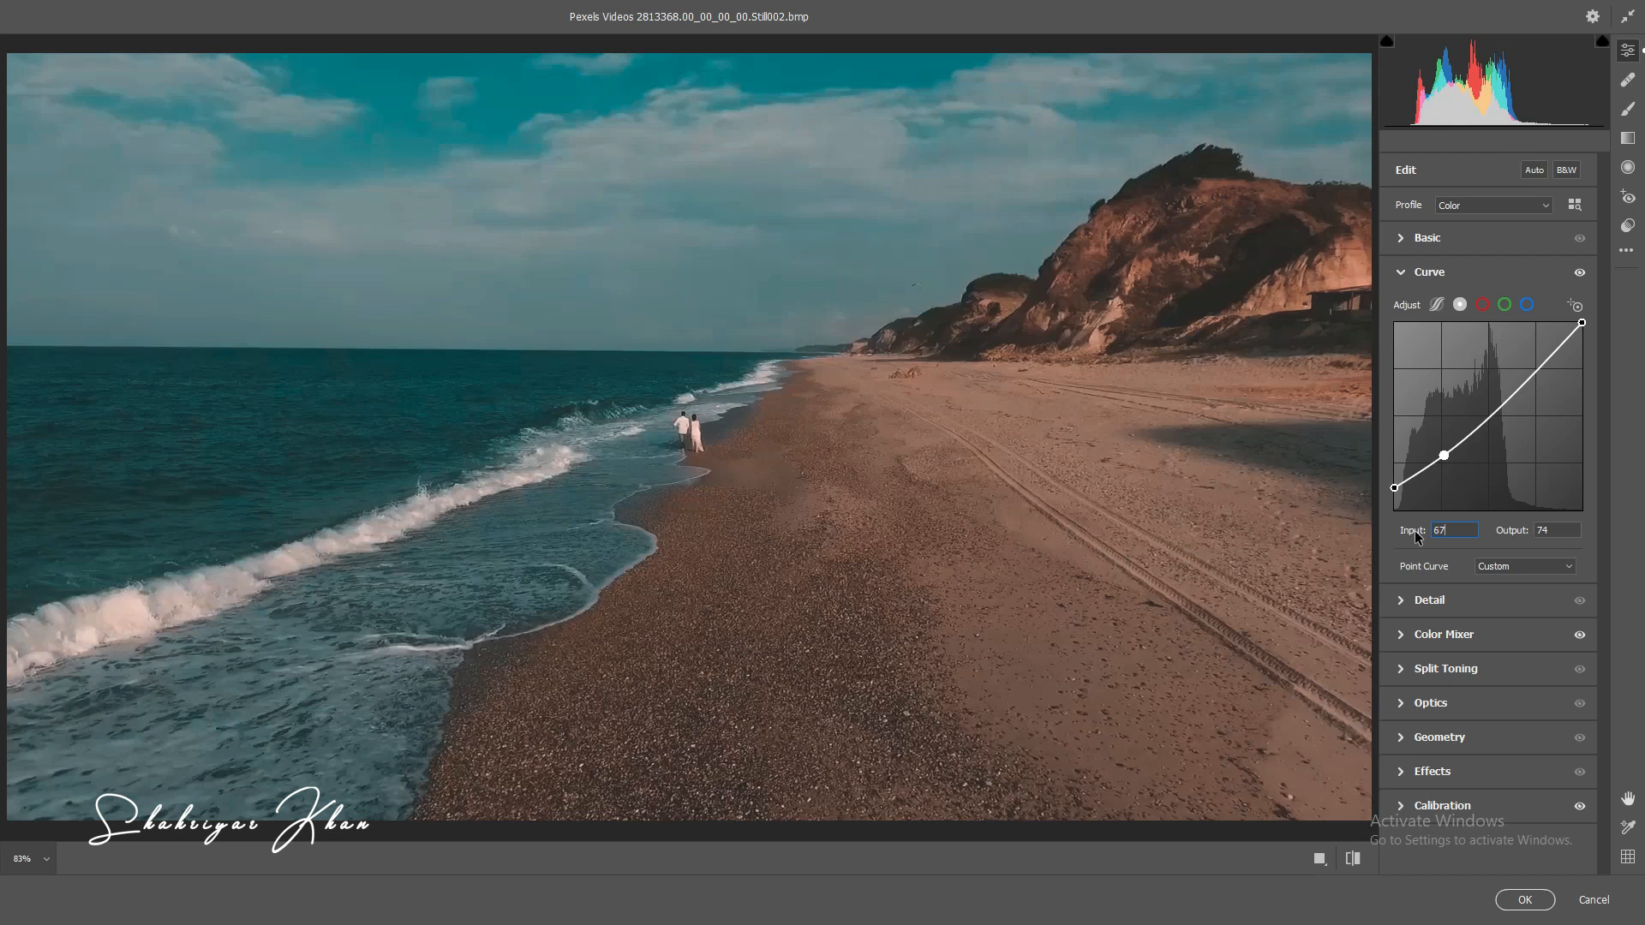
pyautogui.click(1564, 528)
pyautogui.write('67')
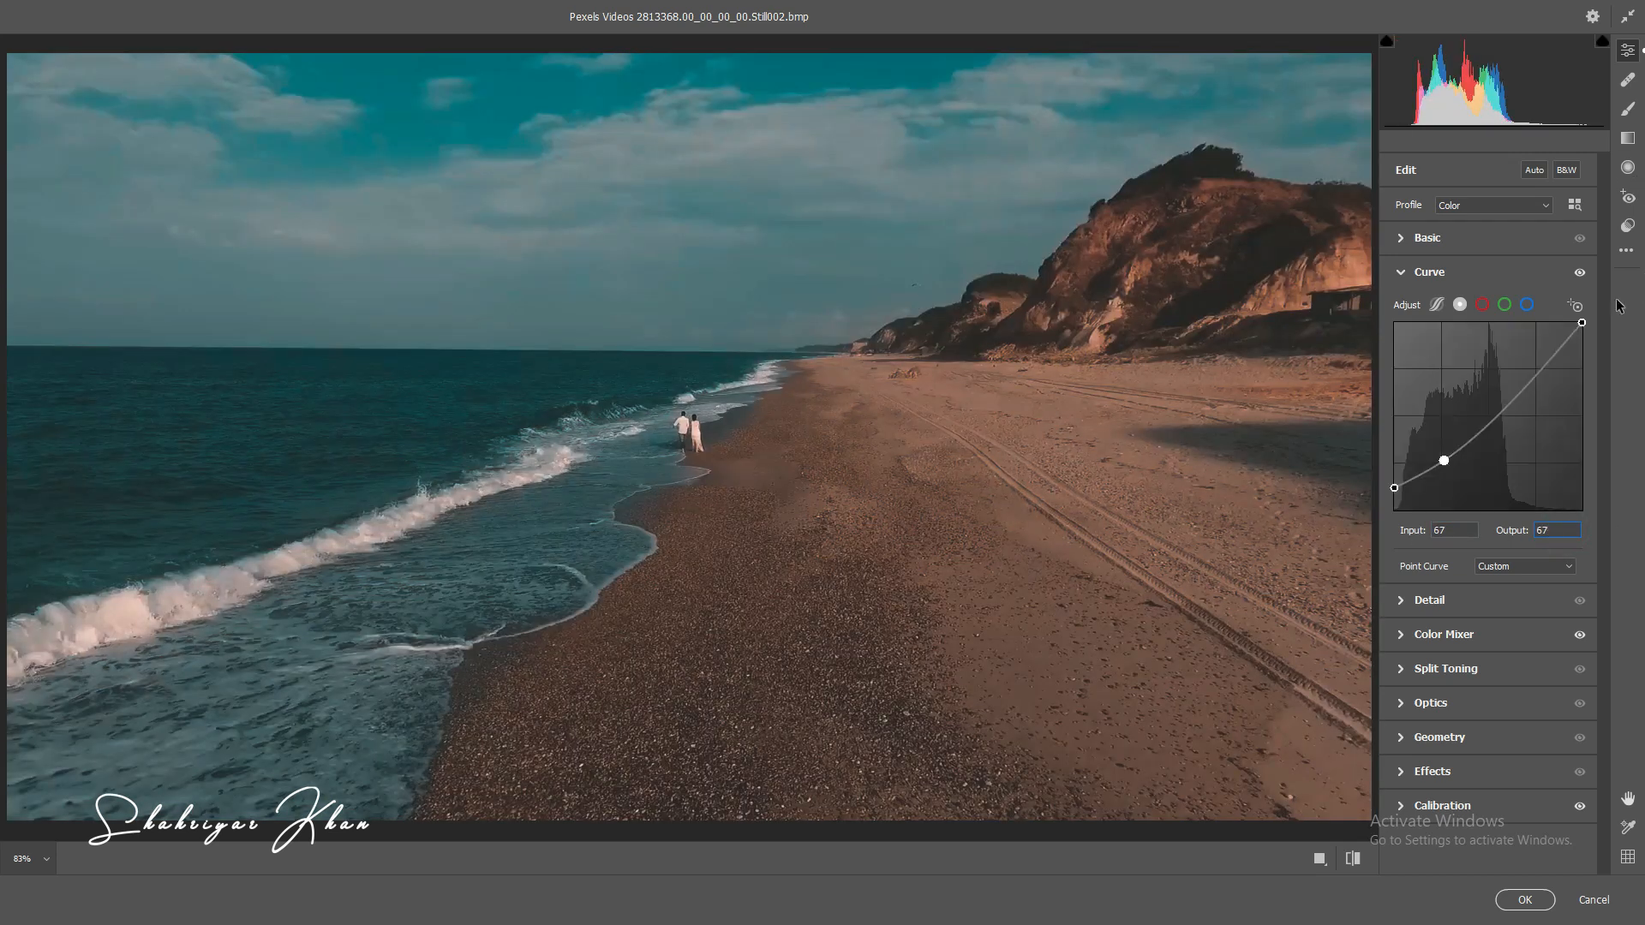
# Step: Set the curve's white point to input 244, output 255 and apply the Camera Raw adjustments to the layer
pyautogui.moveTo(1582, 322); pyautogui.dragTo(1562, 323)
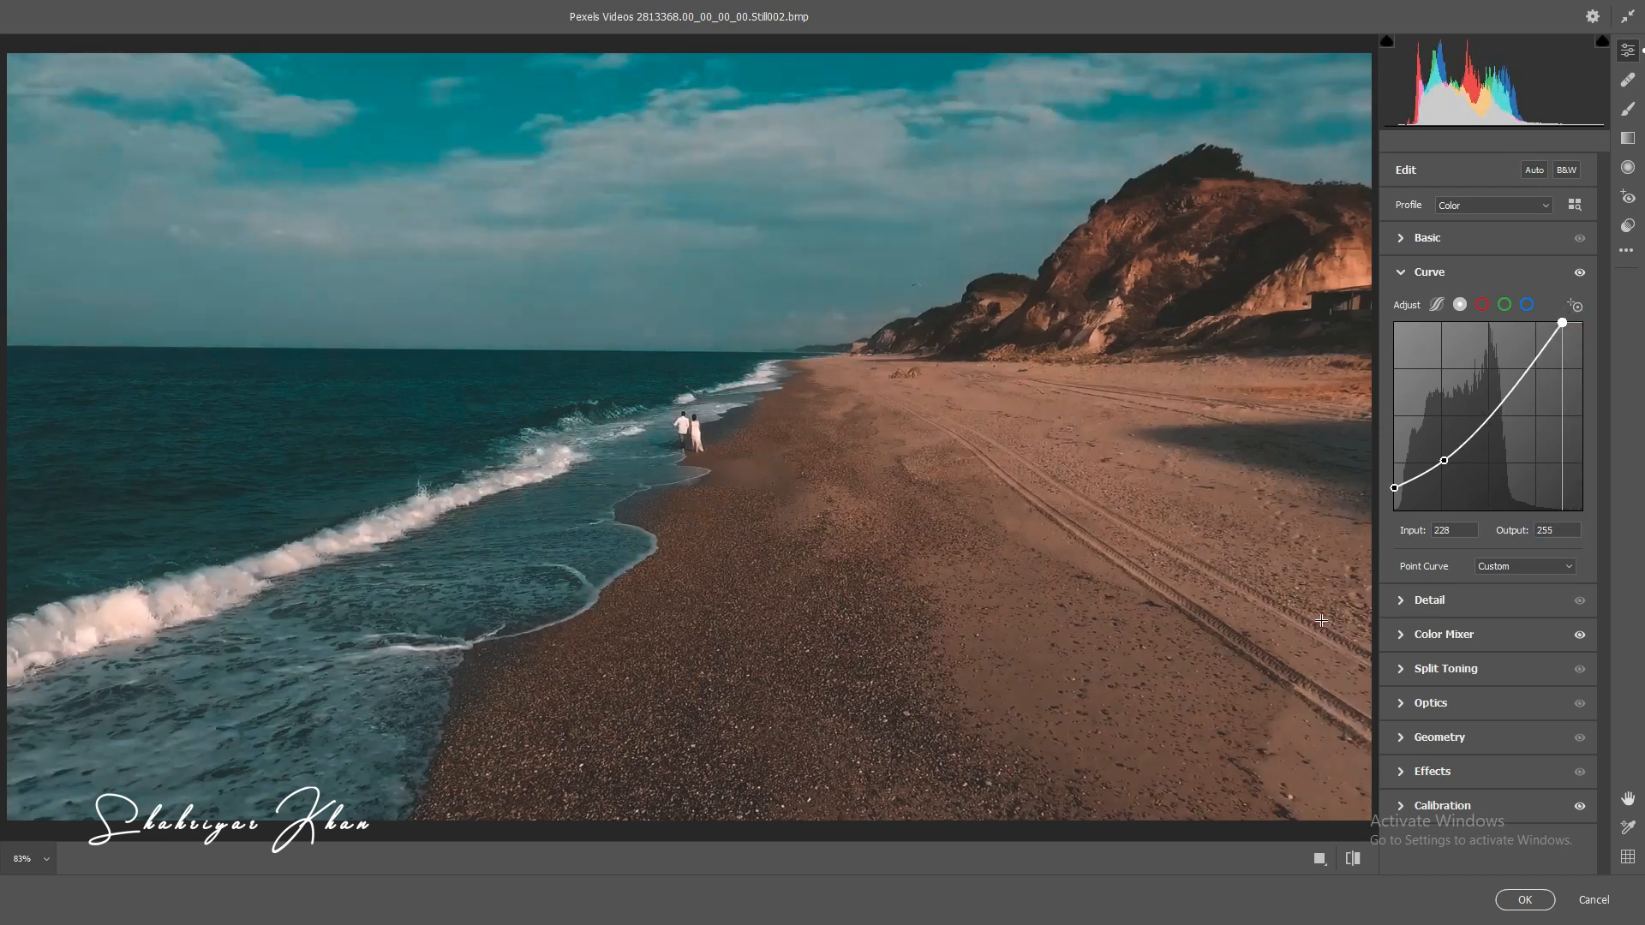
pyautogui.click(1455, 531)
pyautogui.write('244')
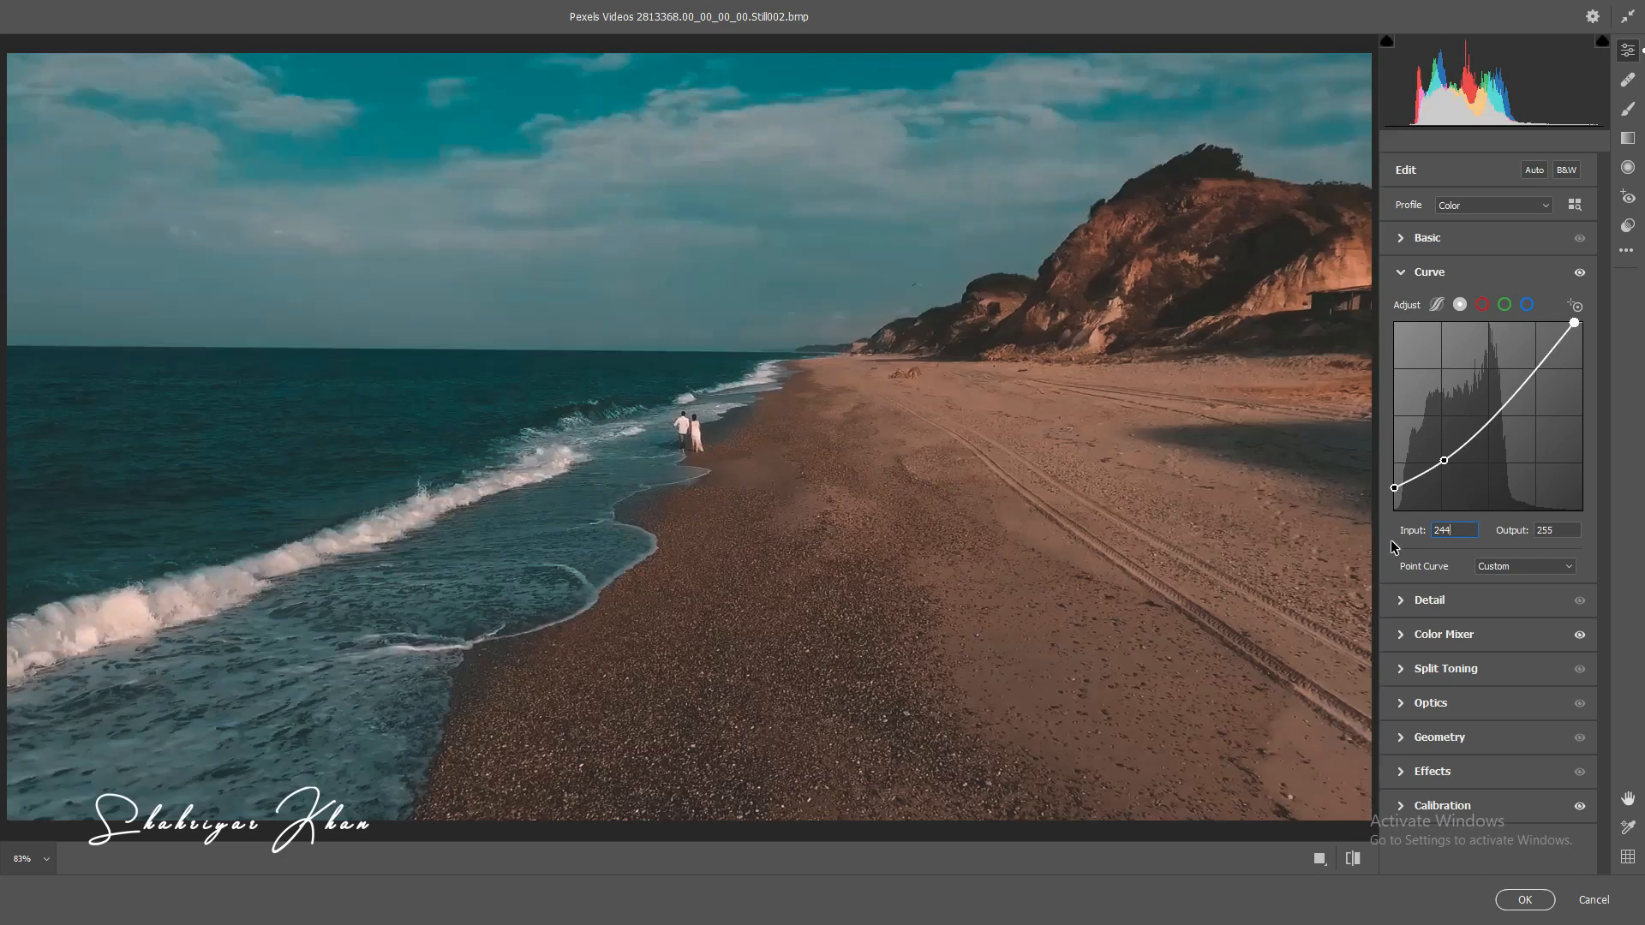
pyautogui.click(1558, 529)
pyautogui.write('2')
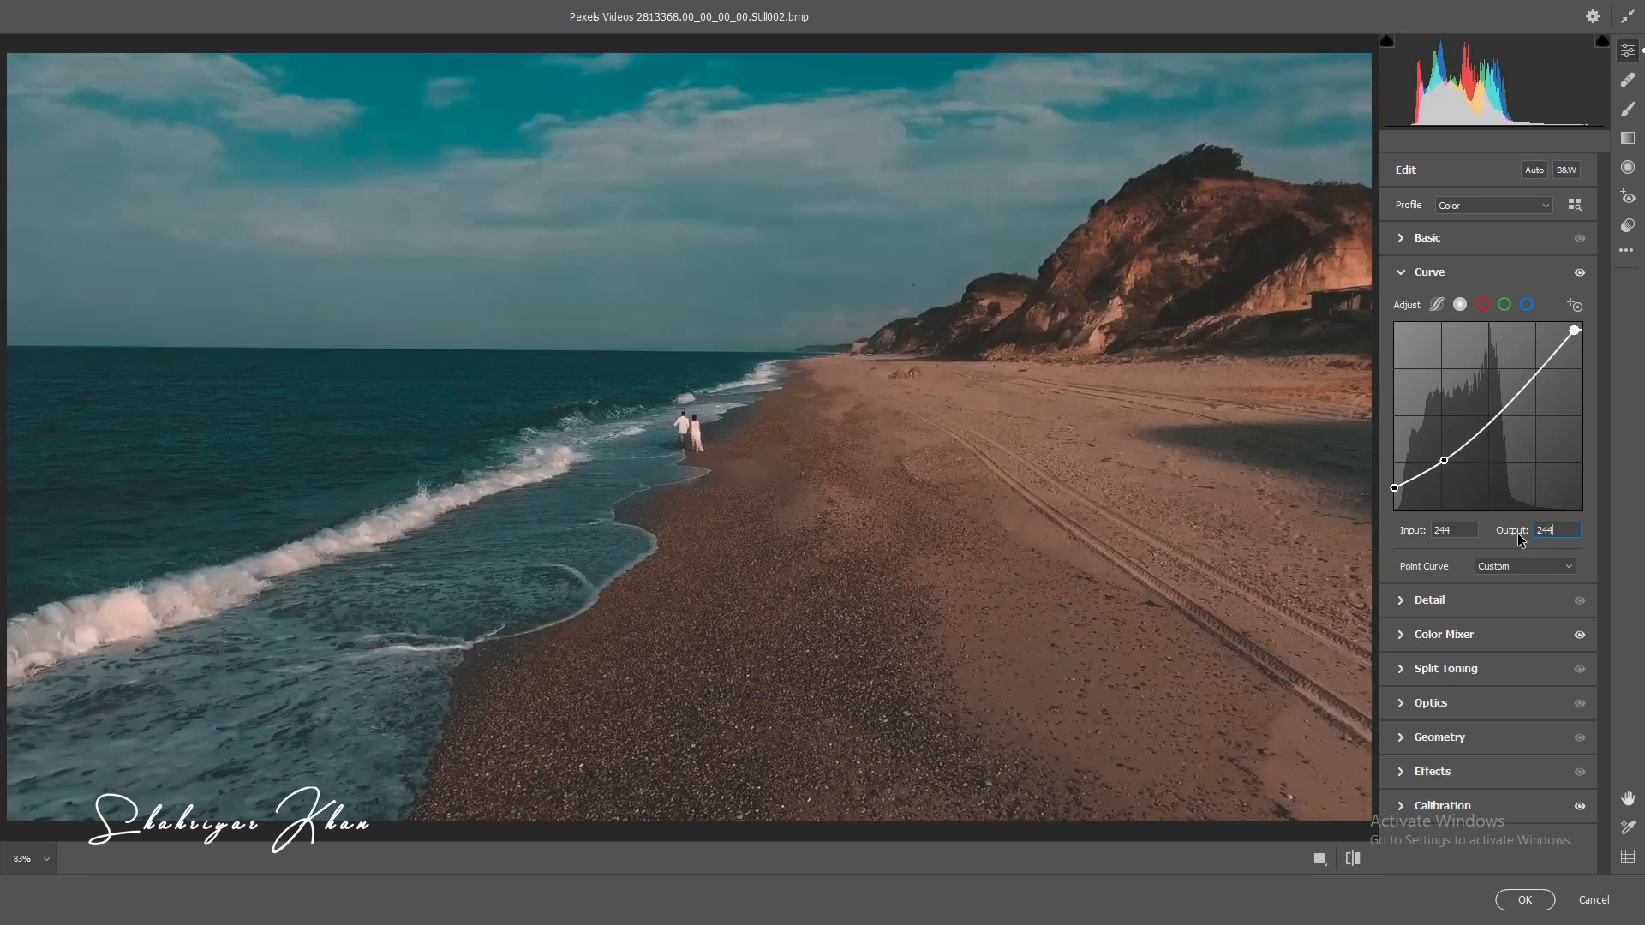
pyautogui.write('55')
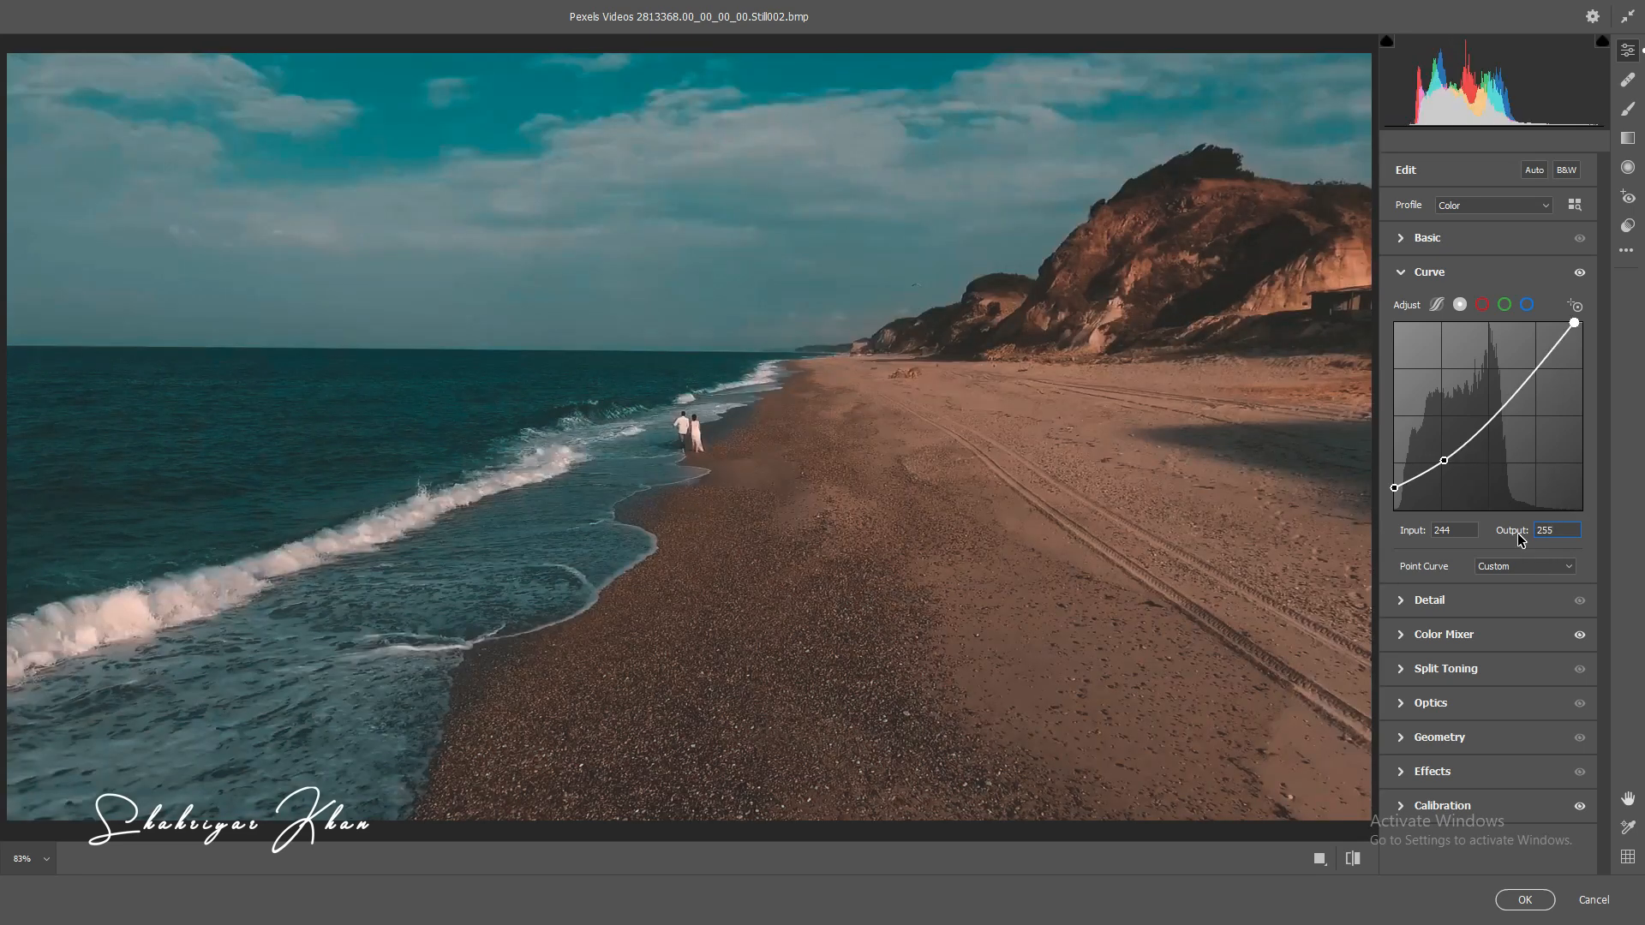
pyautogui.click(1403, 273)
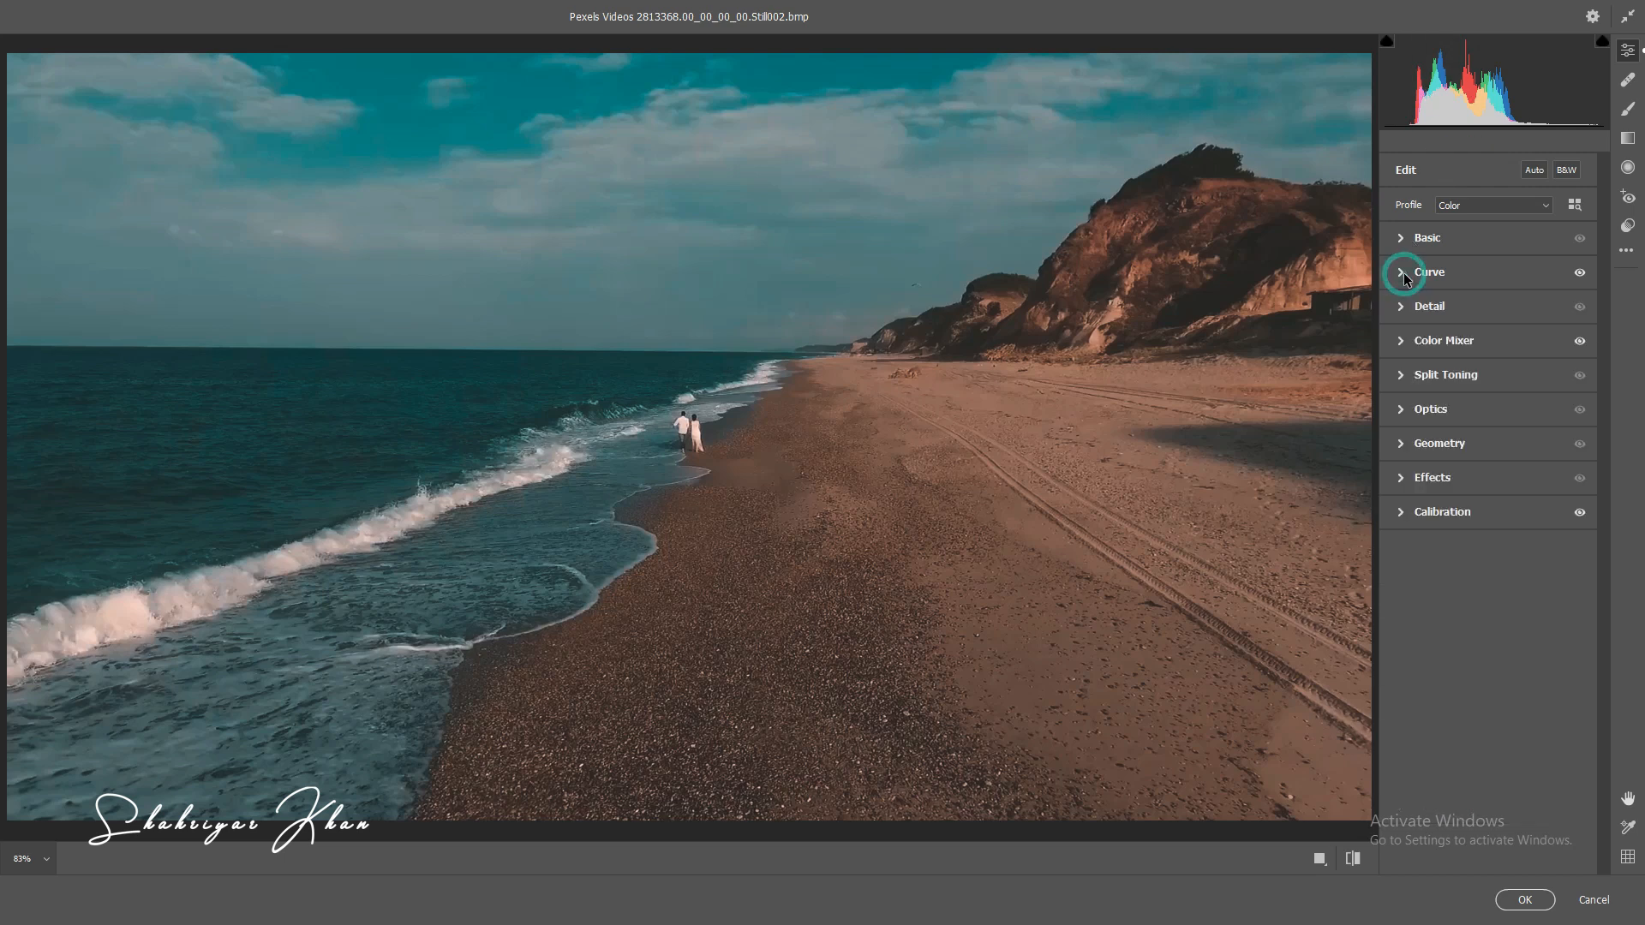
pyautogui.click(1532, 900)
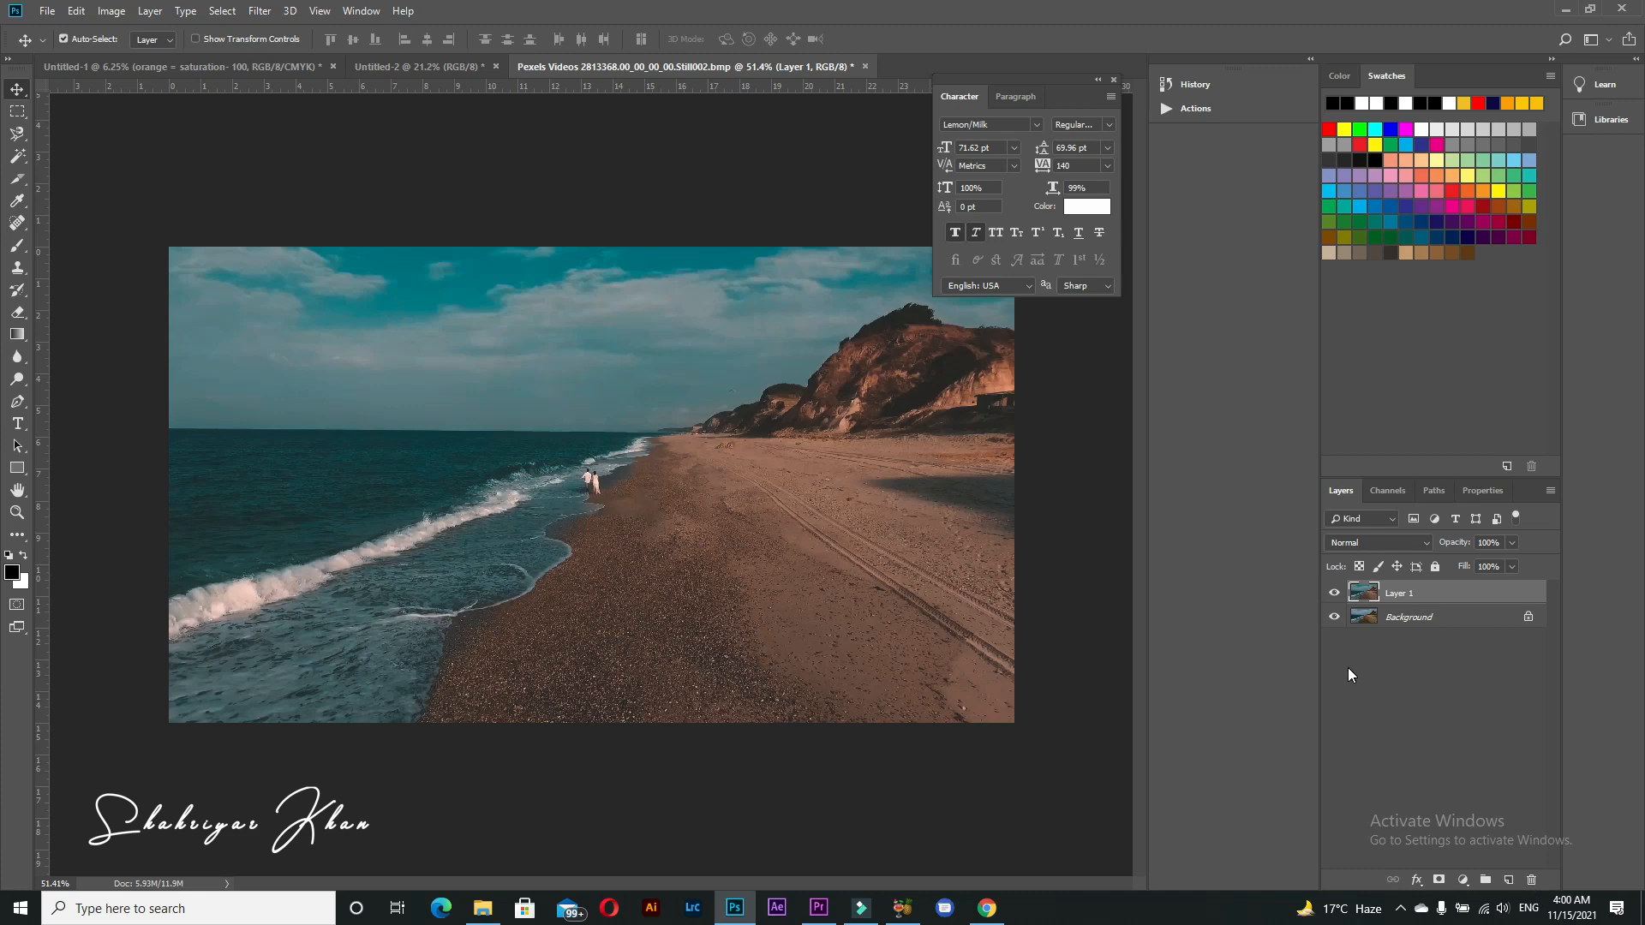
# Step: Compare the graded layer with the original photo by toggling the graded layer's visibility
pyautogui.click(1335, 594)
pyautogui.click(1335, 594)
pyautogui.click(1335, 594)
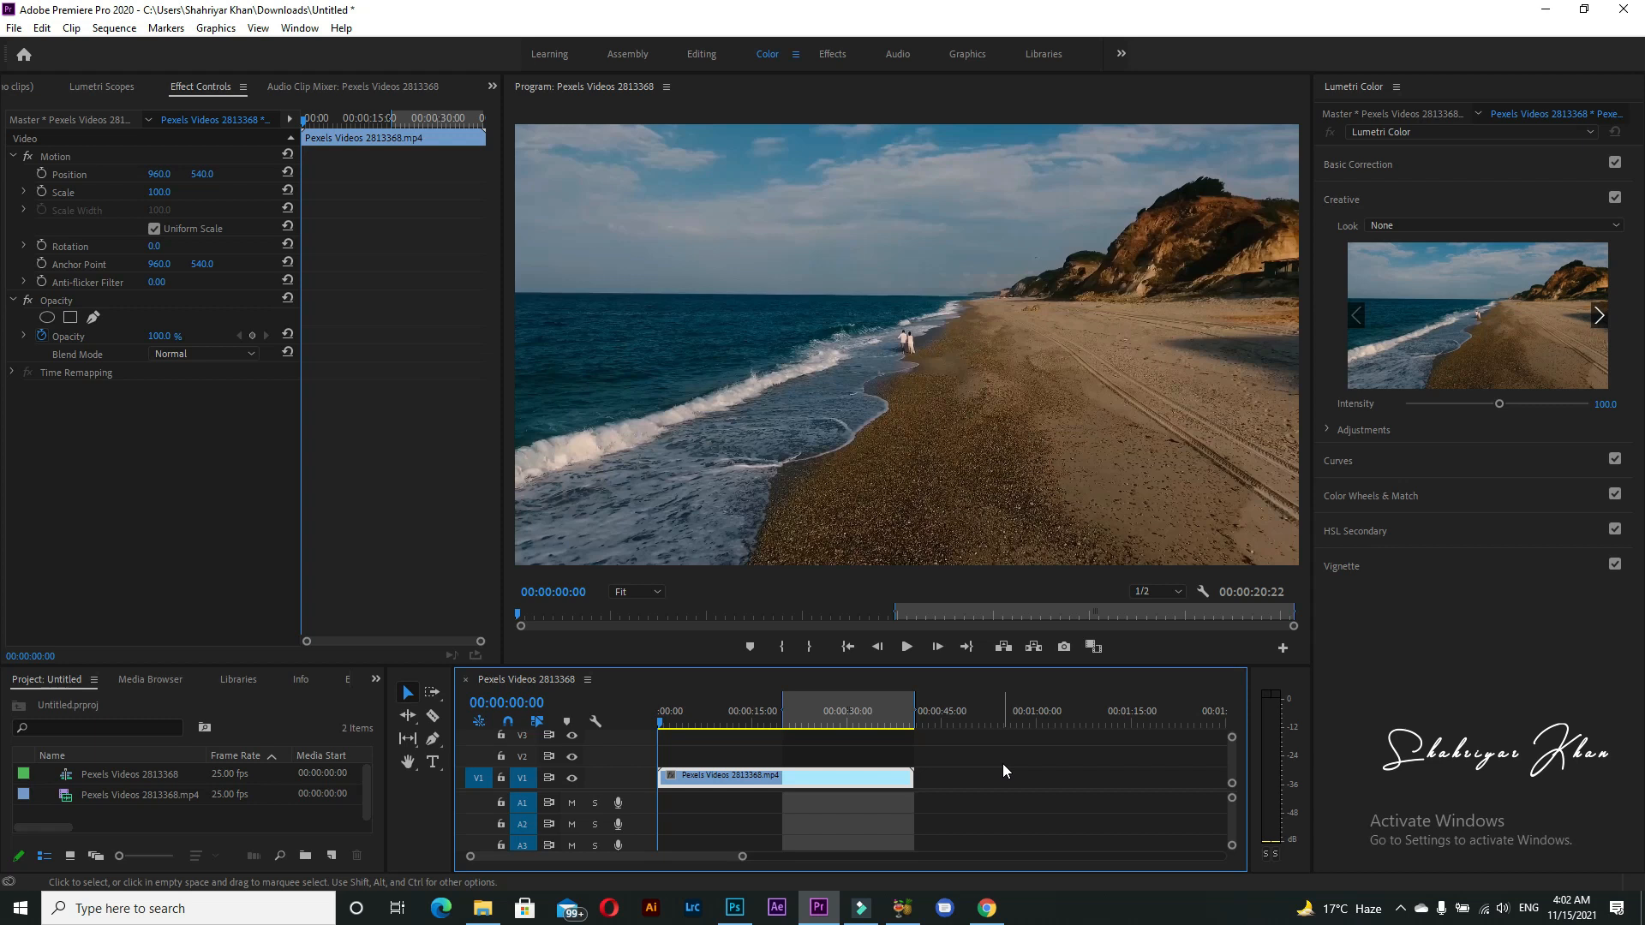
# Step: In Premiere Pro, create an adjustment layer and place it on V2 above the beach clip, spanning the clip's full length
pyautogui.click(330, 855)
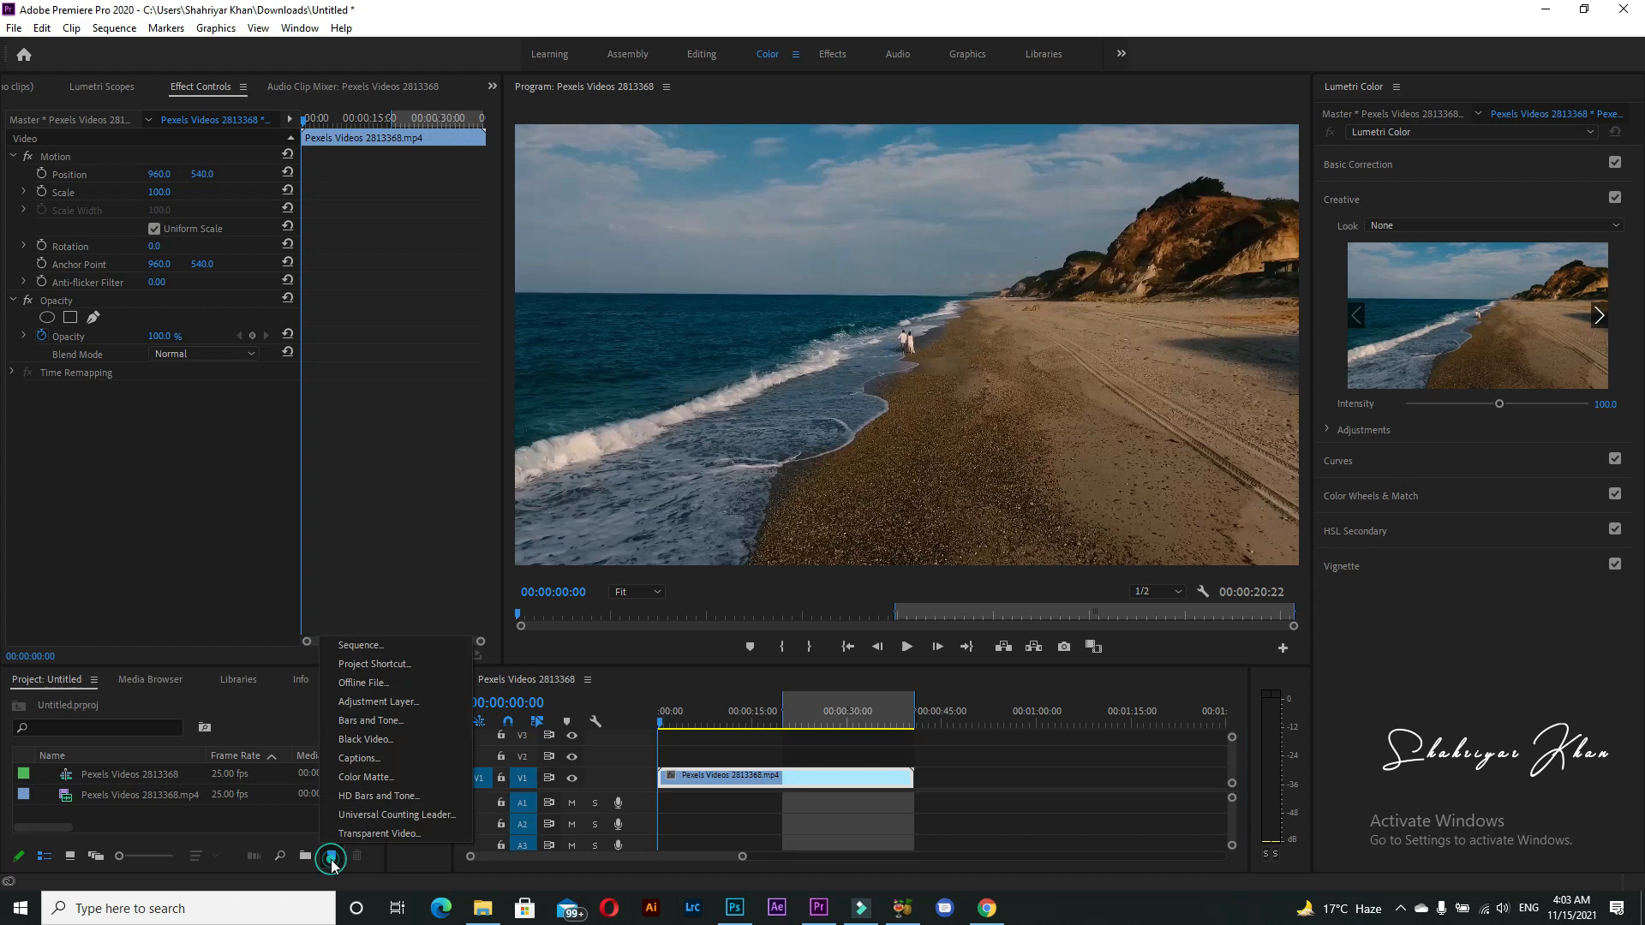
pyautogui.click(364, 698)
pyautogui.click(196, 169)
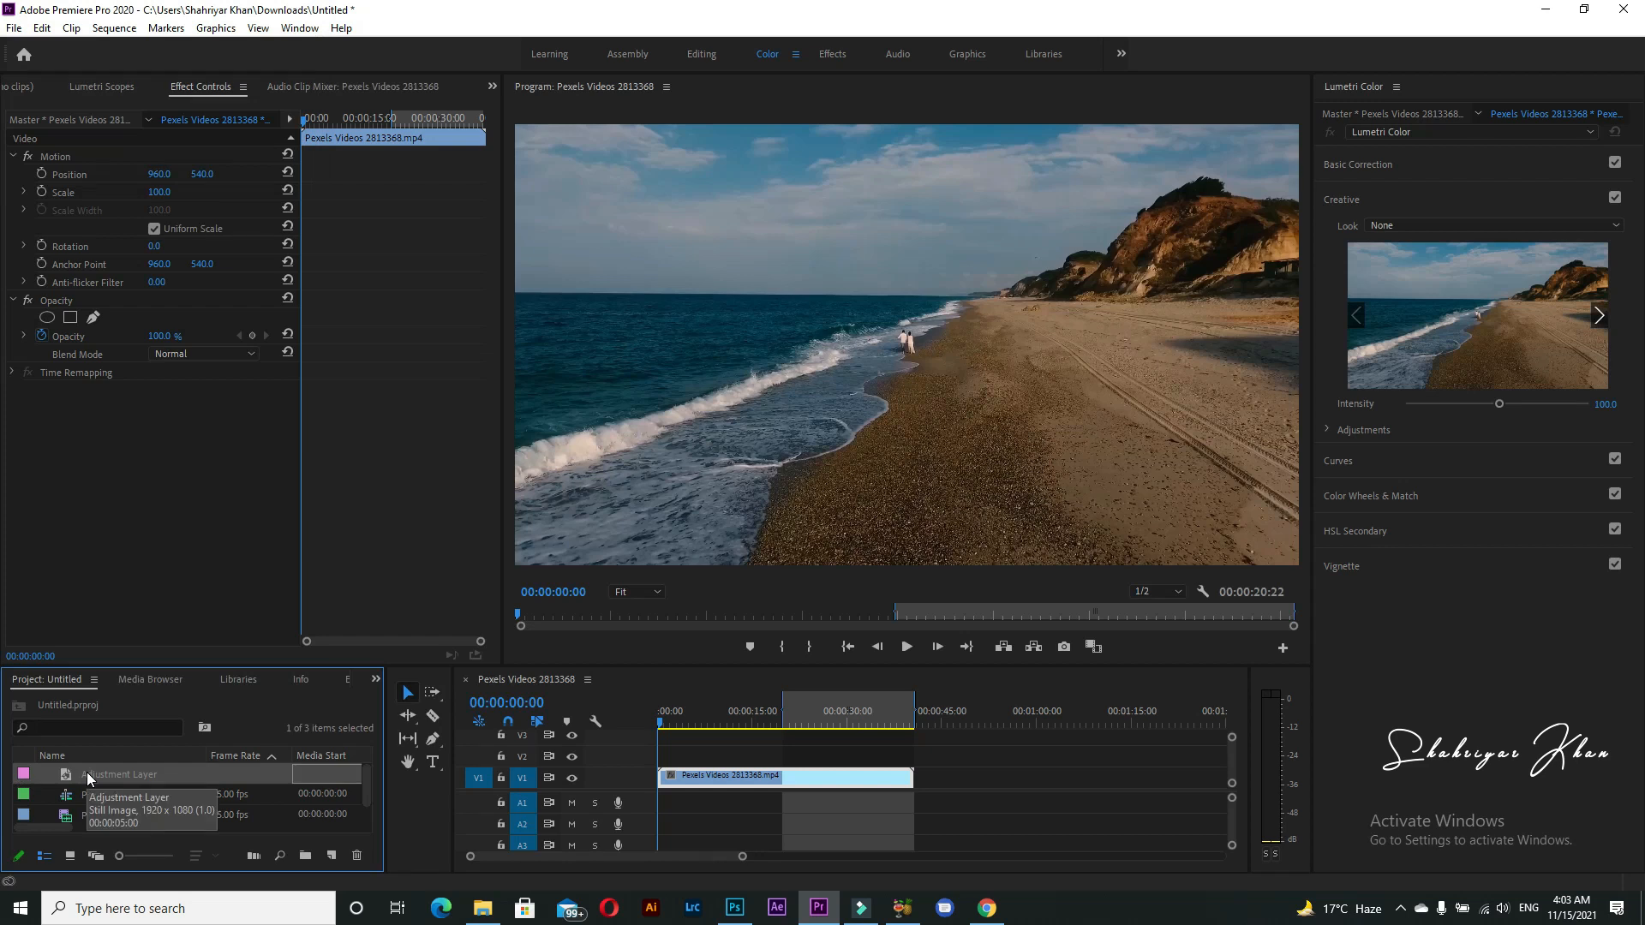
pyautogui.moveTo(88, 777); pyautogui.dragTo(911, 753)
pyautogui.click(767, 758)
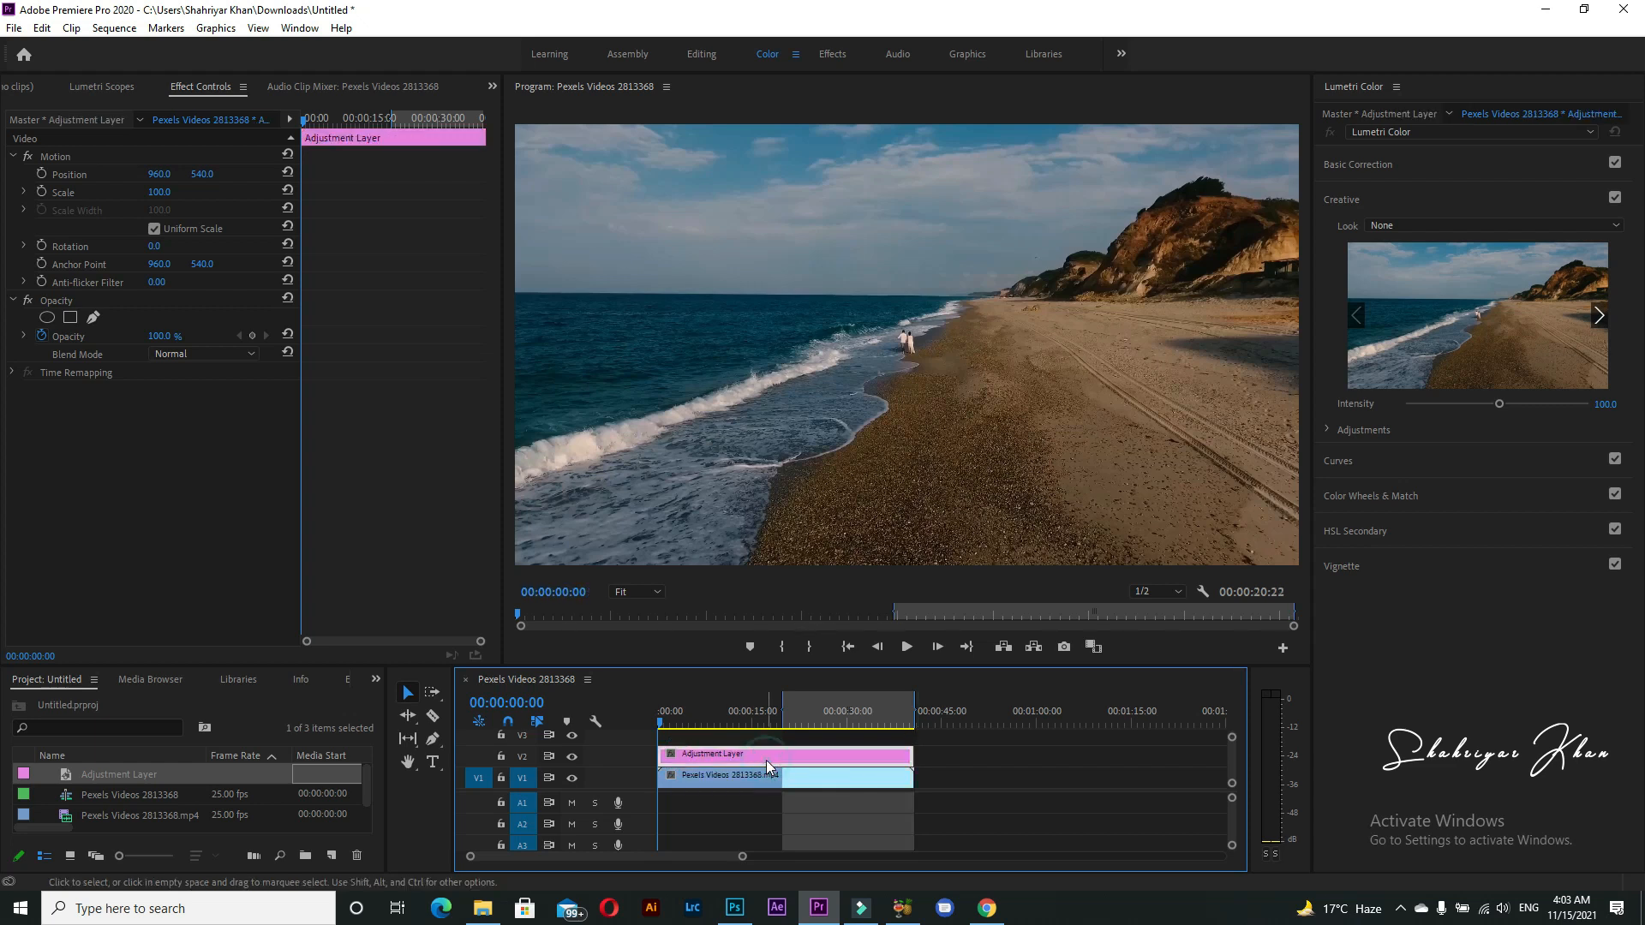
# Step: Load the Aqua Brown.cube LUT from the LUTS folder as the adjustment layer's creative look in Lumetri Color
pyautogui.click(300, 28)
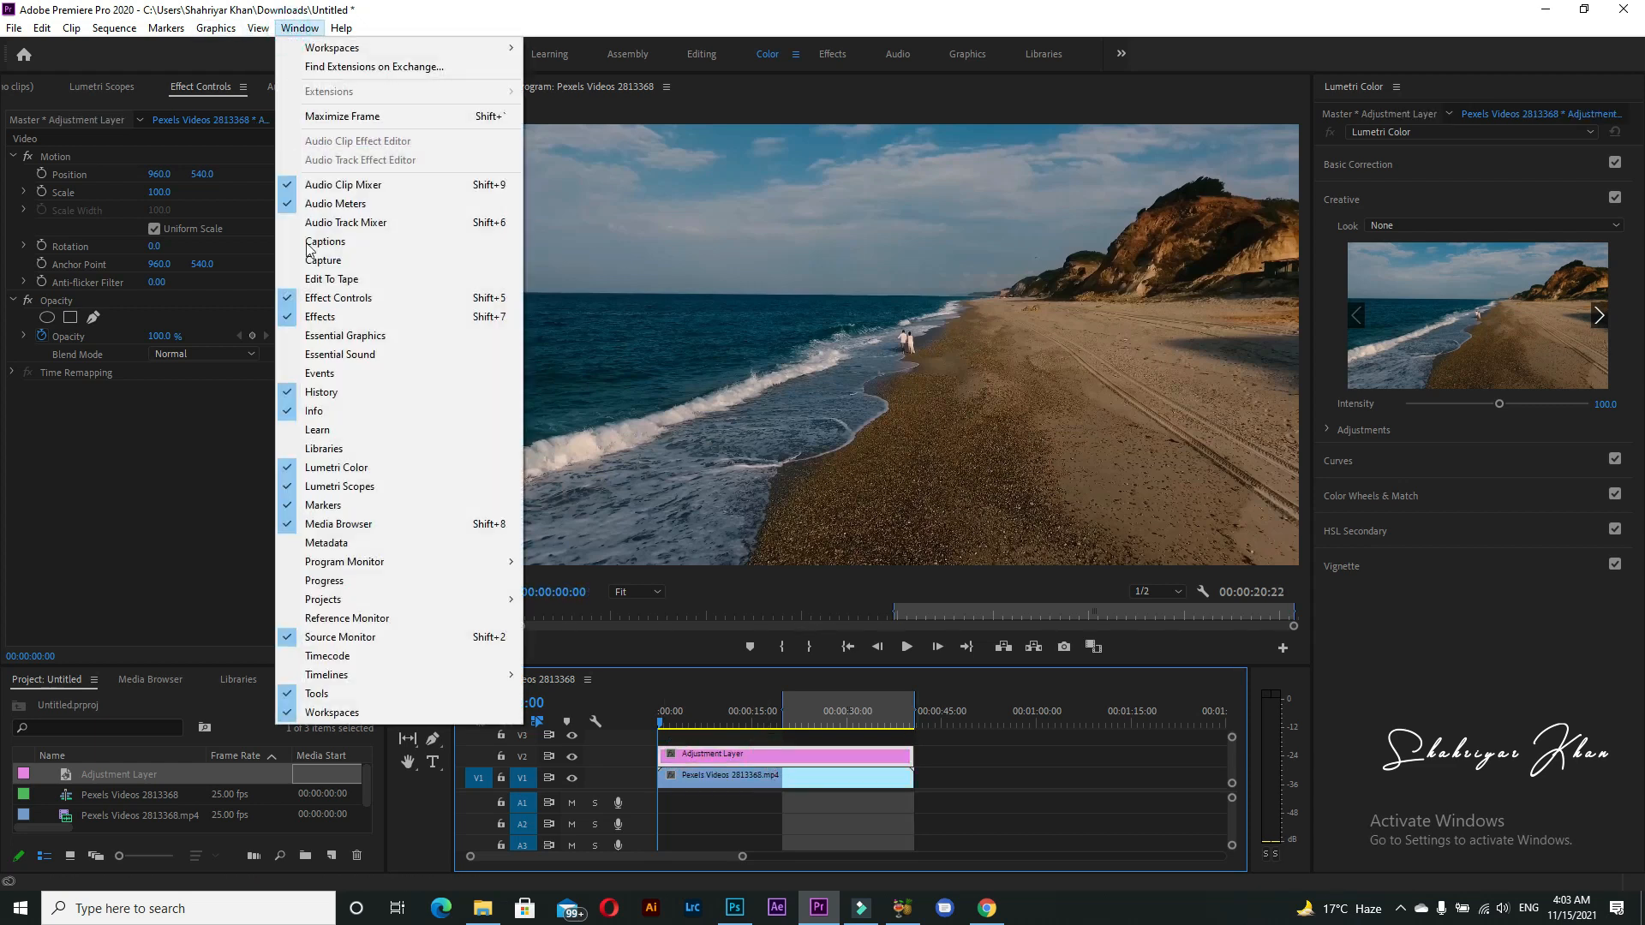
pyautogui.click(333, 469)
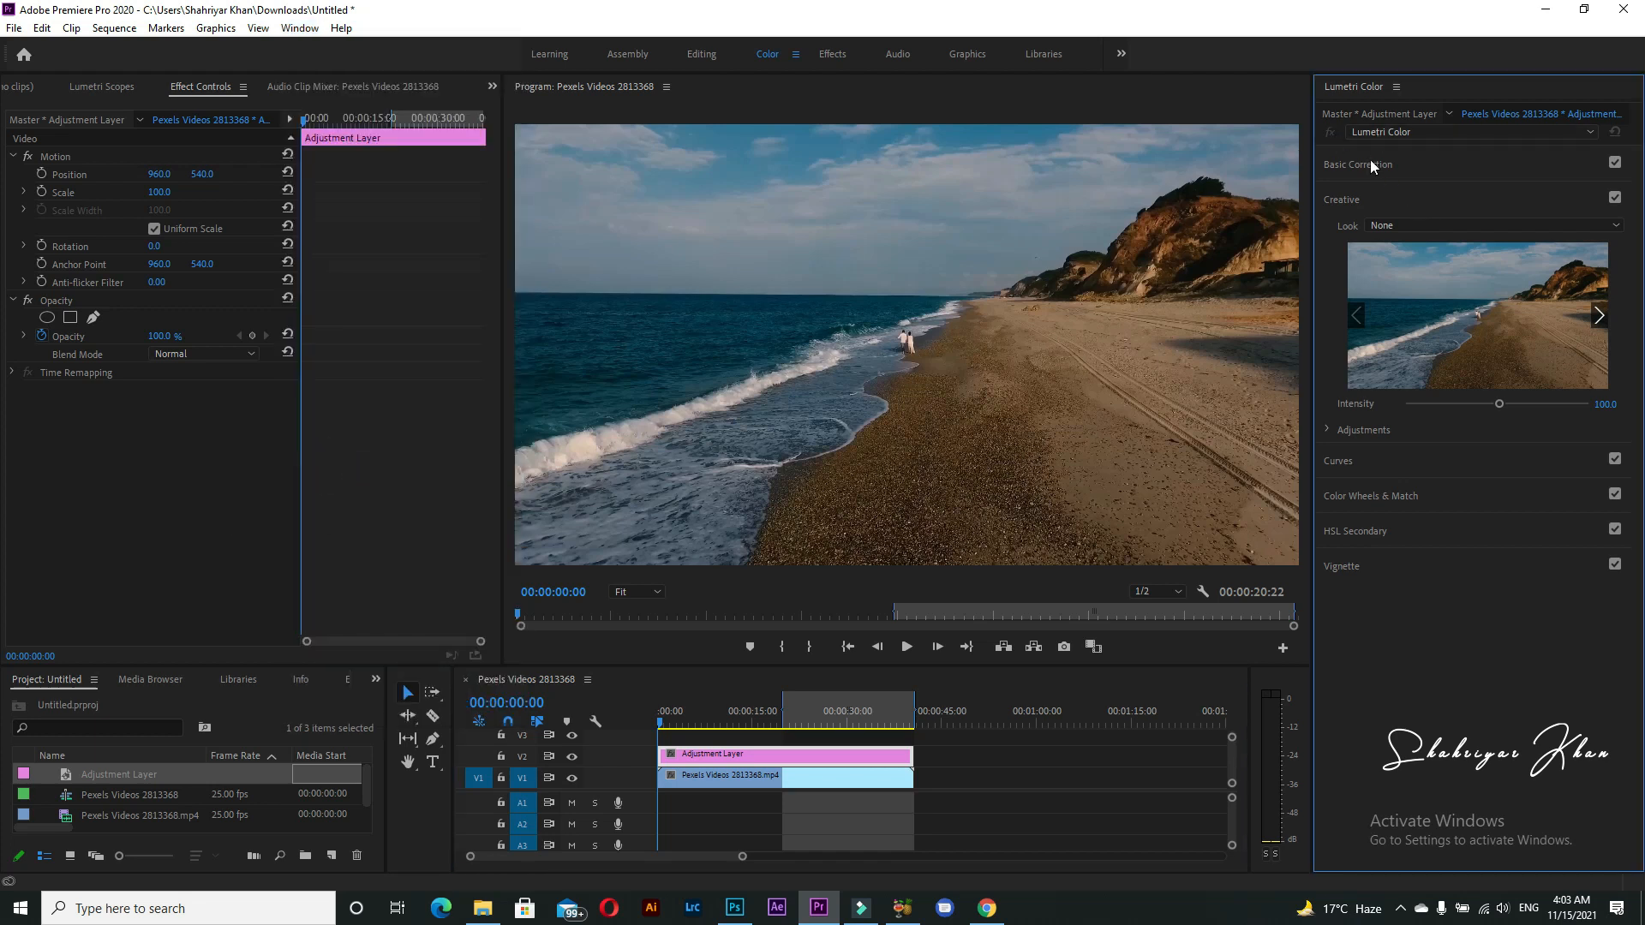
pyautogui.click(1352, 200)
pyautogui.click(1351, 202)
pyautogui.click(1405, 232)
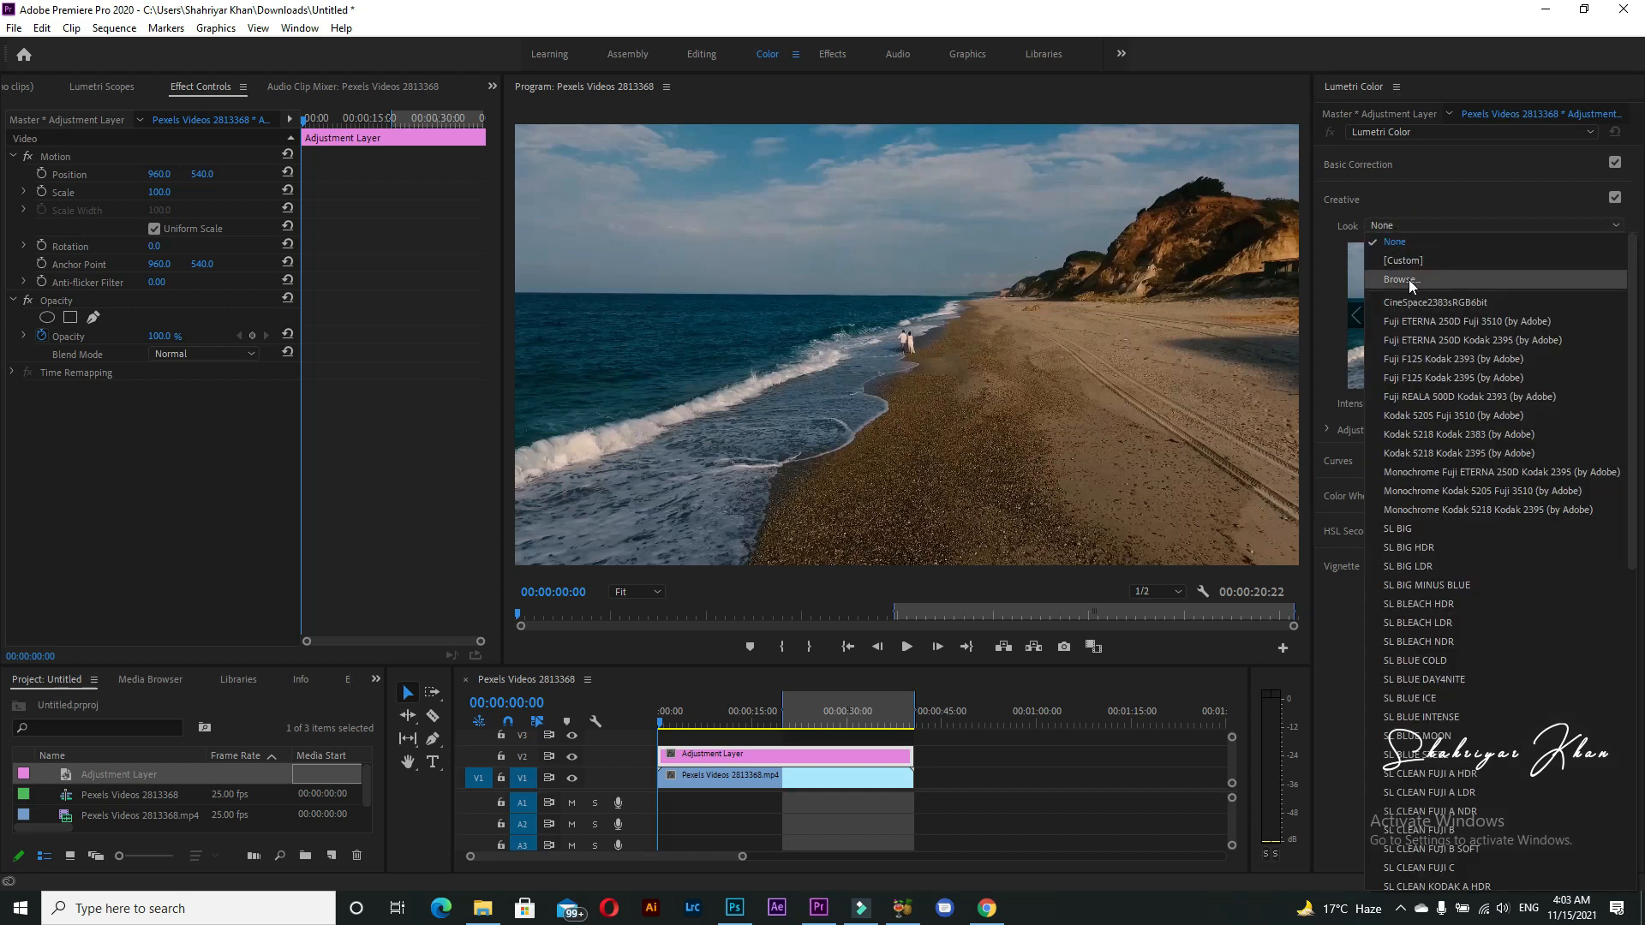
pyautogui.click(1412, 283)
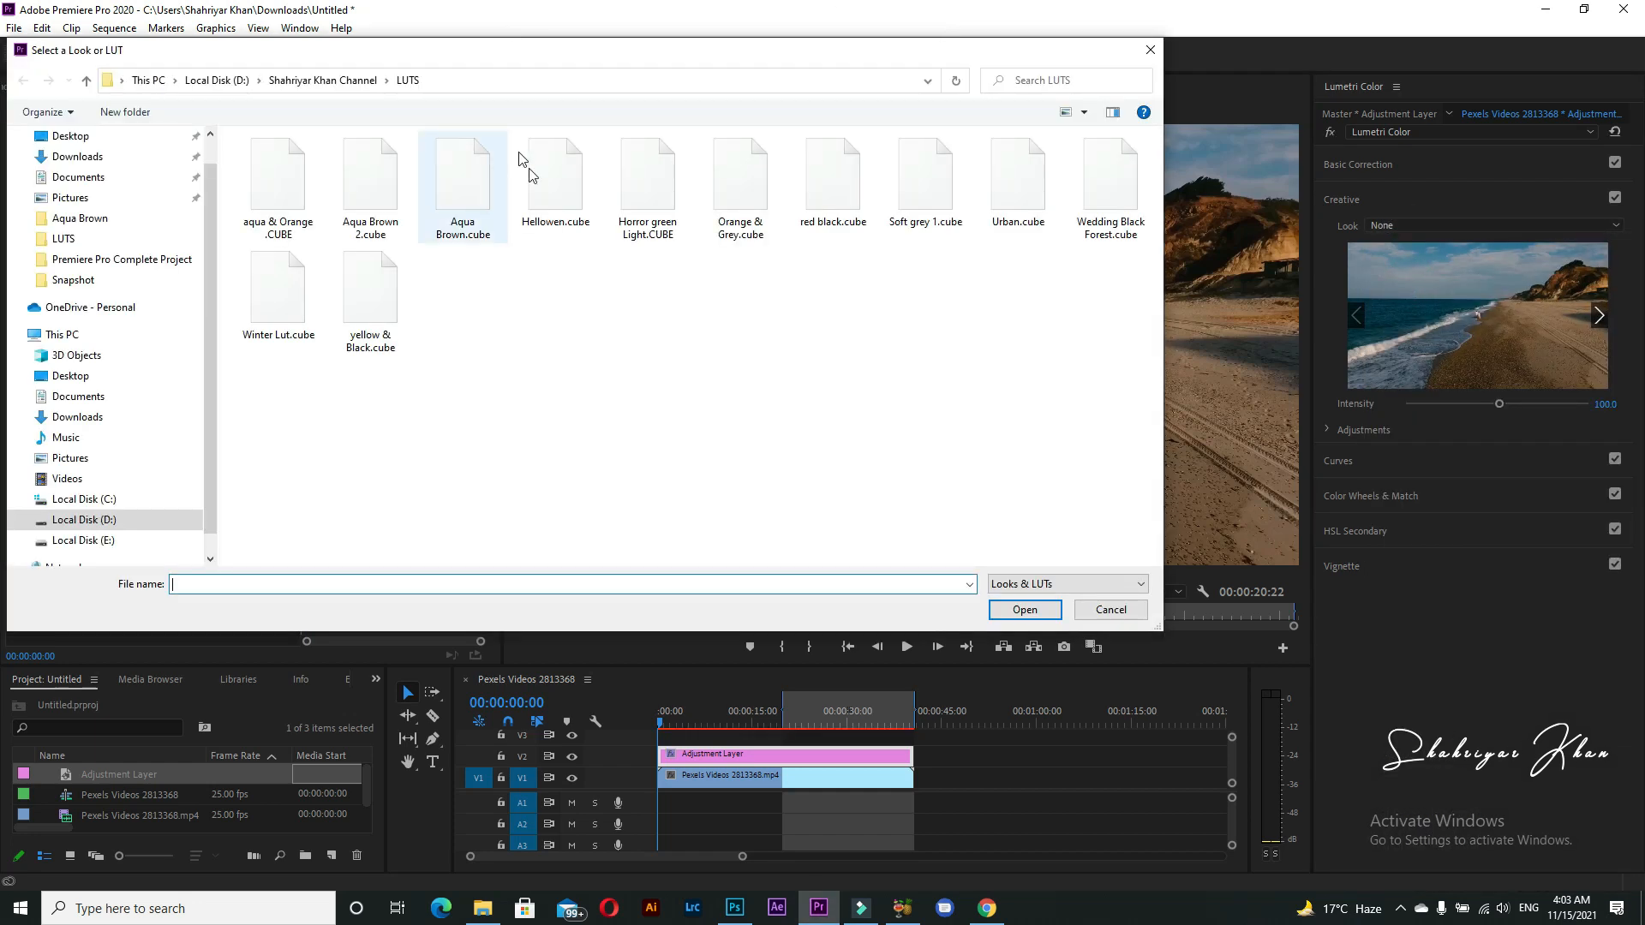
pyautogui.click(481, 183)
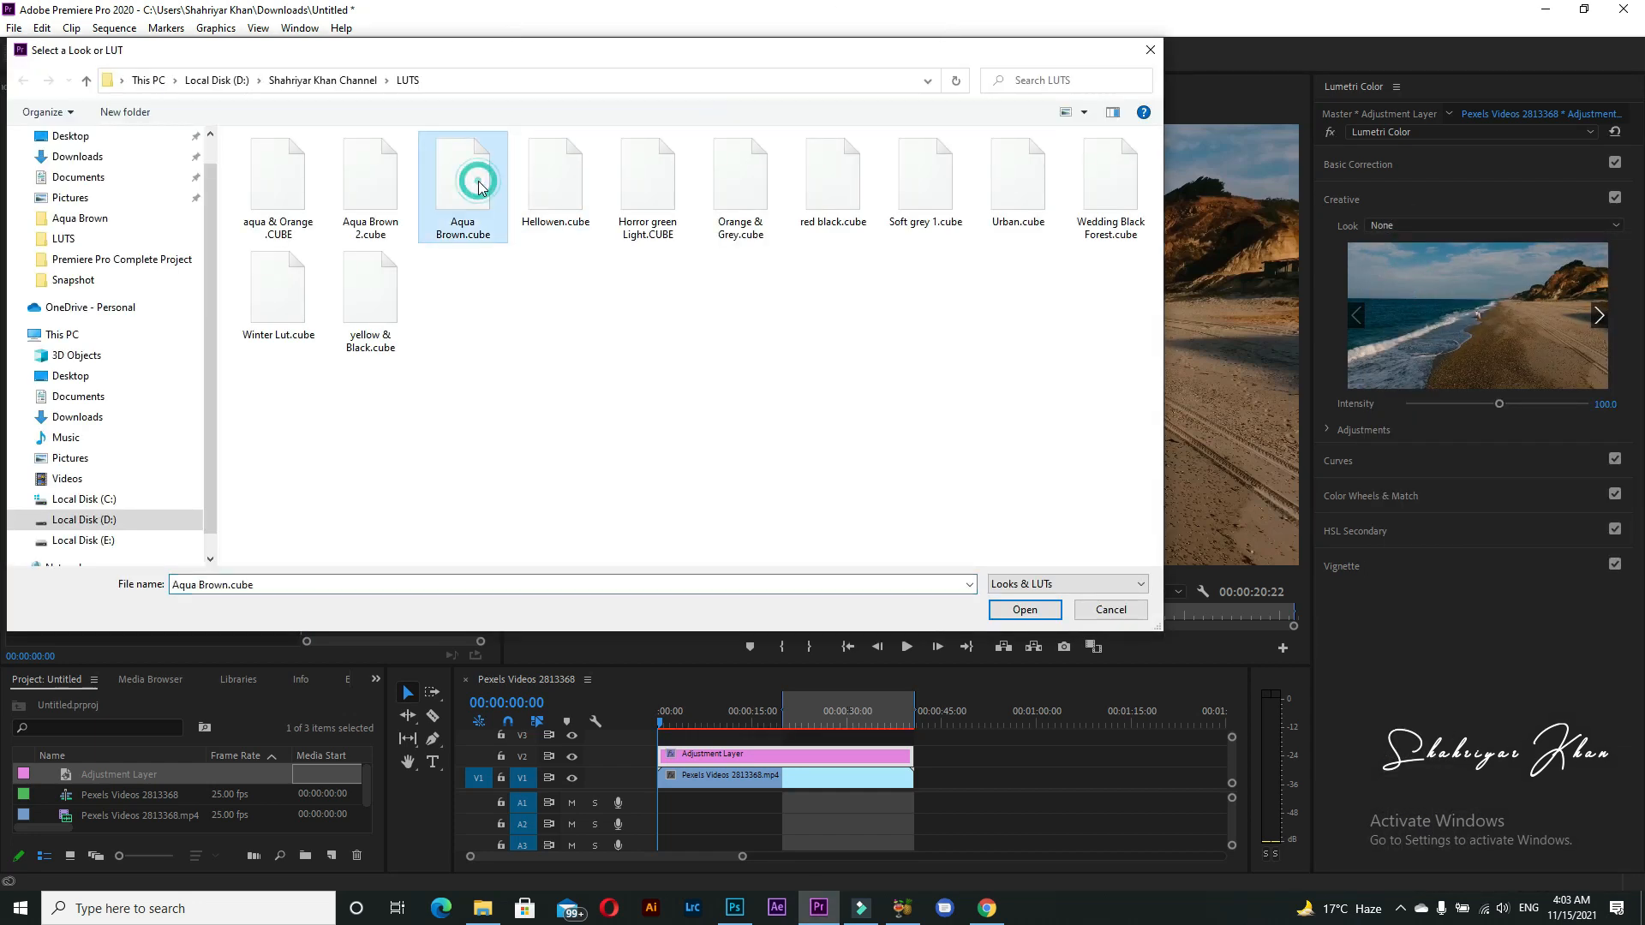
pyautogui.click(1024, 609)
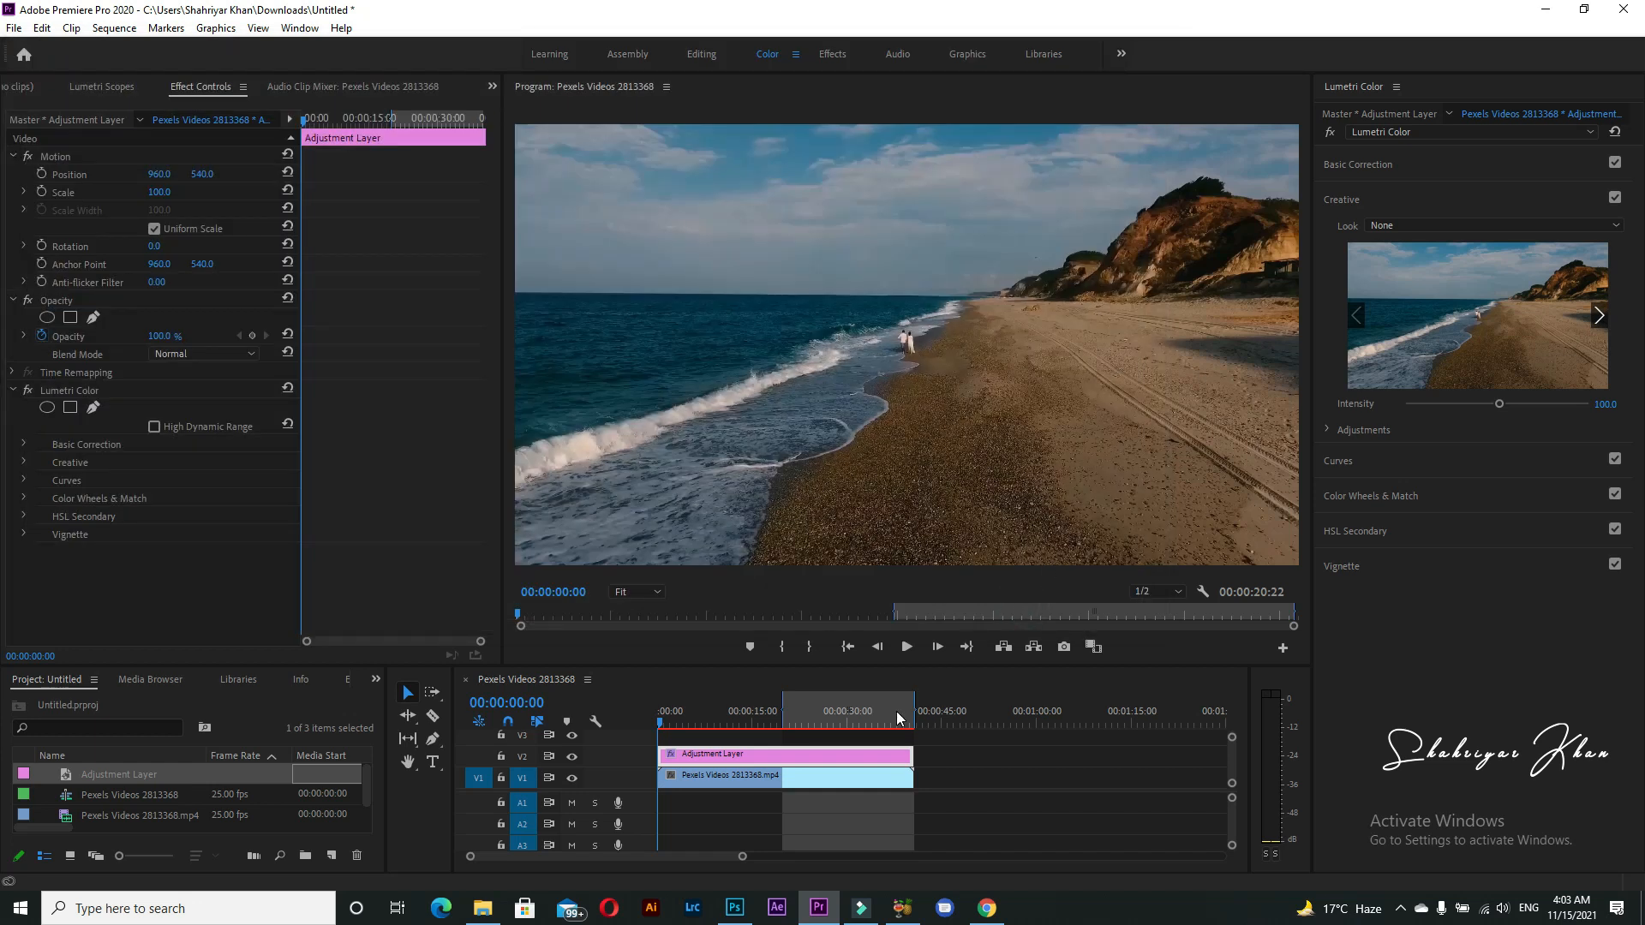